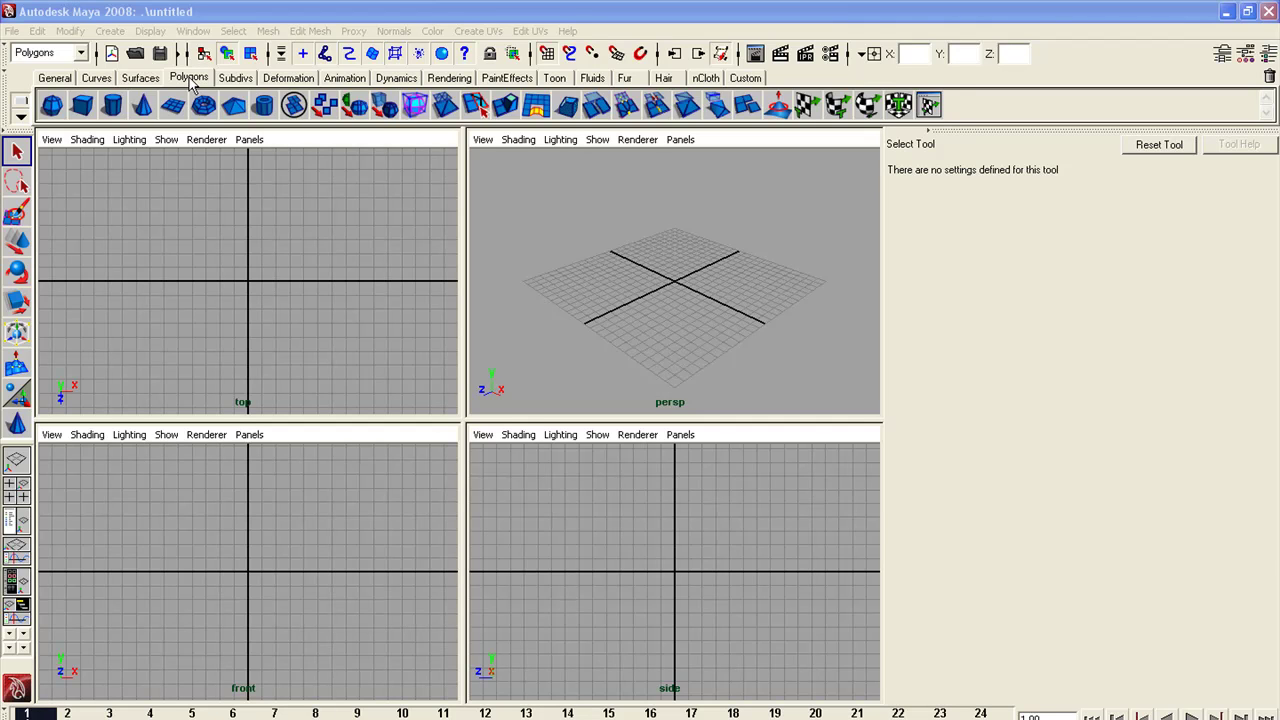
Create polygon cone pCone1 snapped to the grid origin, its point facing downward
click(142, 105)
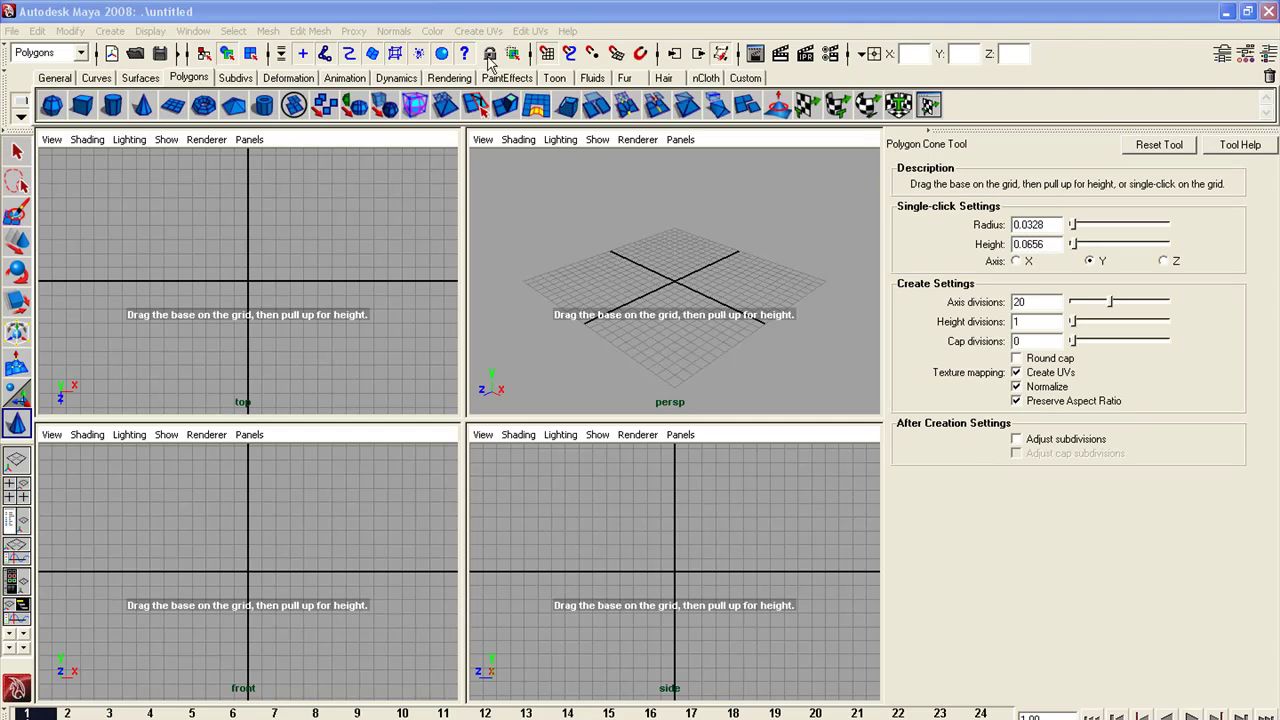
click(547, 55)
click(258, 286)
drag(257, 281, 281, 271)
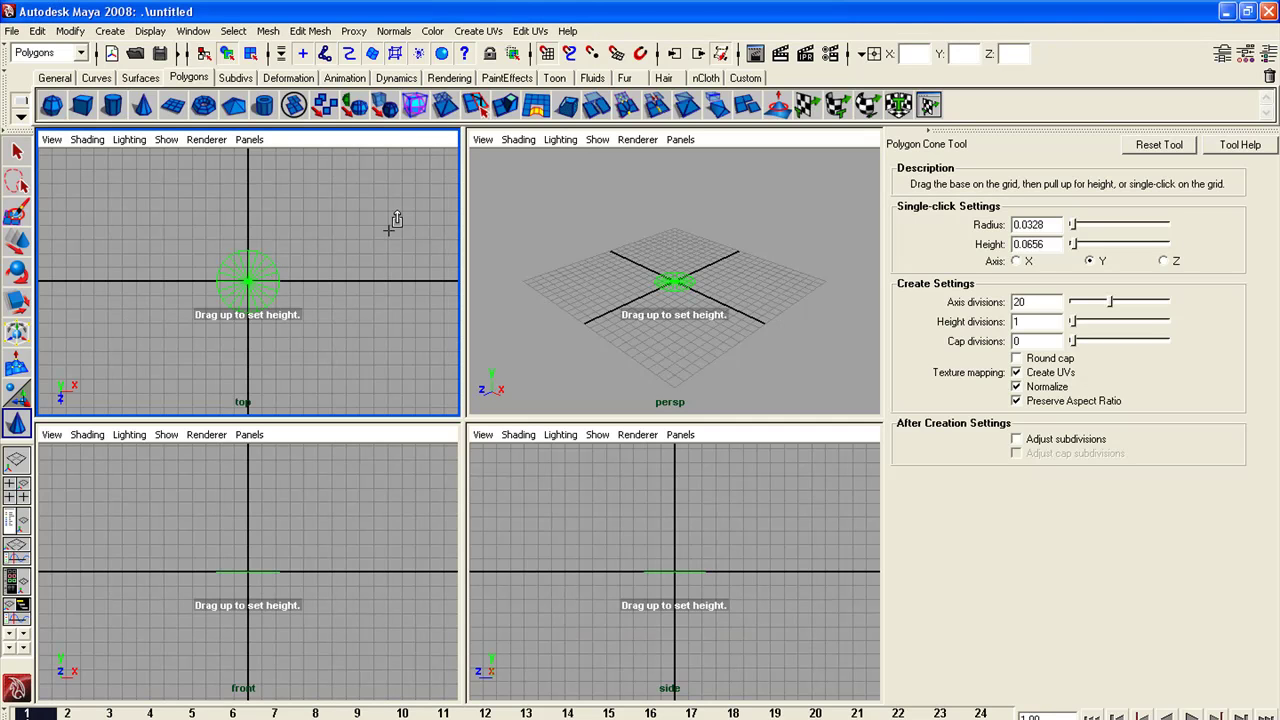
drag(389, 230, 385, 464)
key(q)
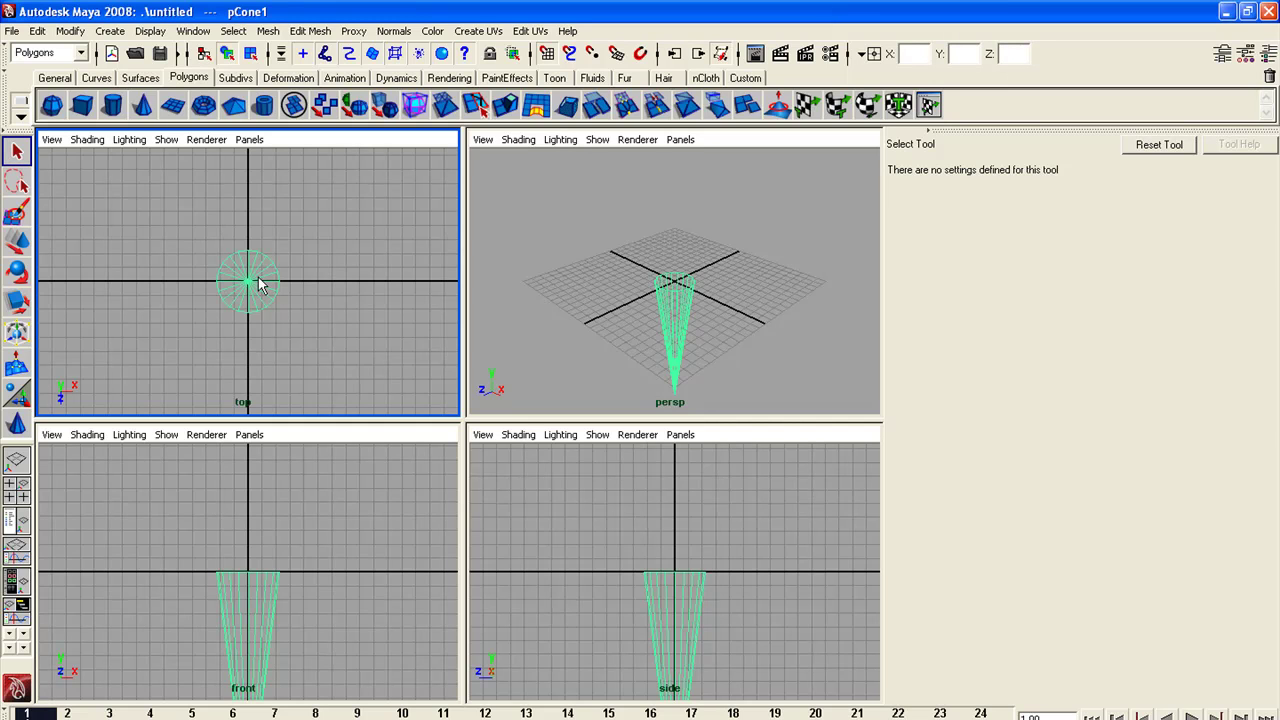
Set polyCone1's Subdivisions Height to 5 (radius 2.236, height 17, 20 axis subdivisions)
right_drag(258, 285, 220, 343)
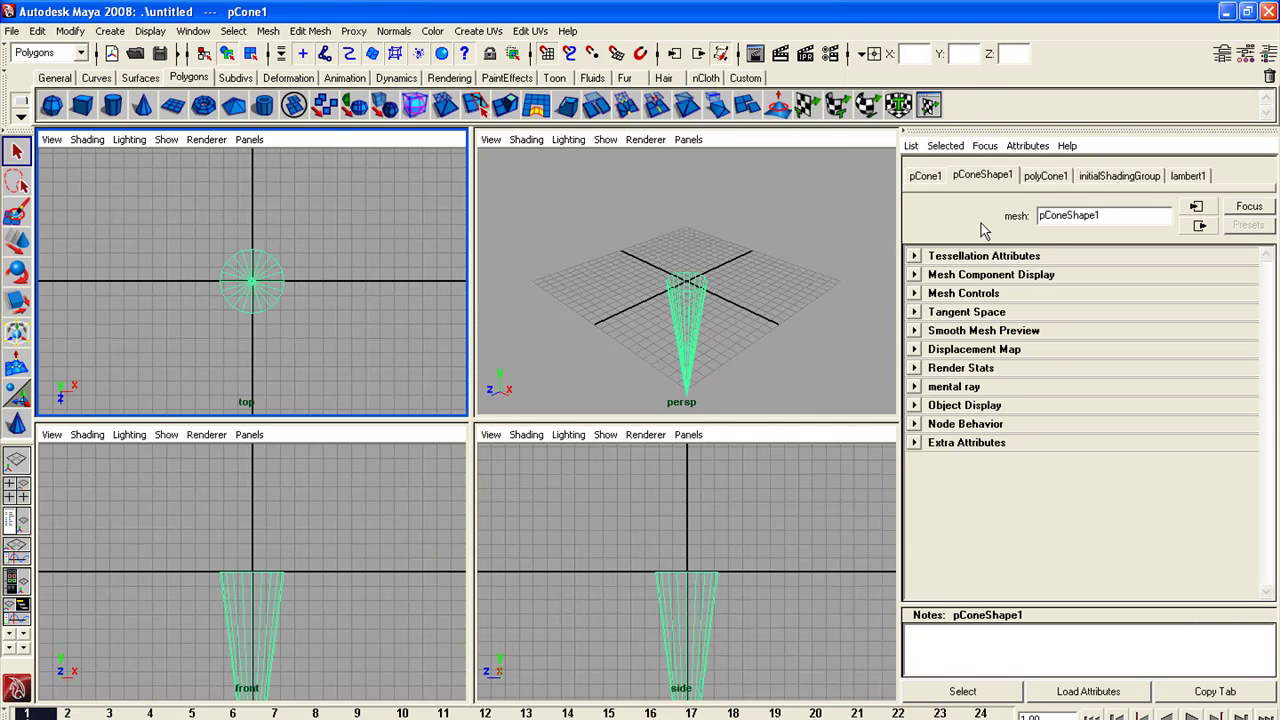
click(1046, 175)
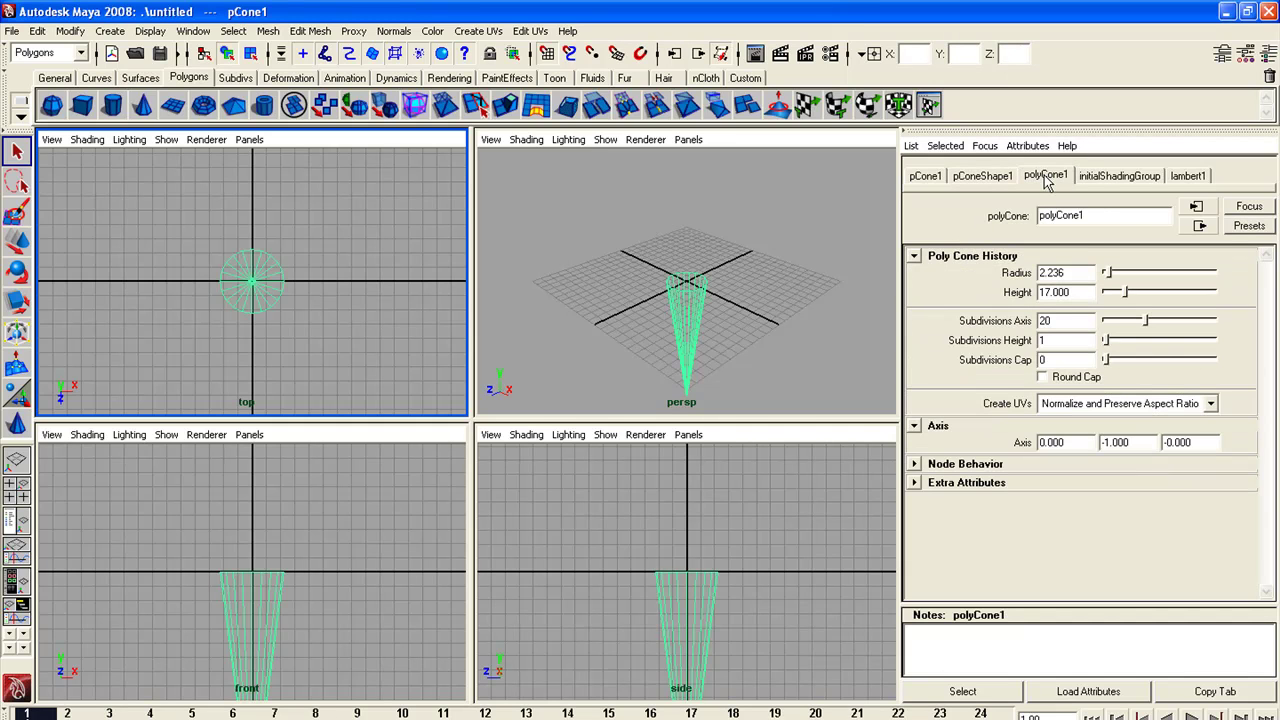
double_click(1066, 340)
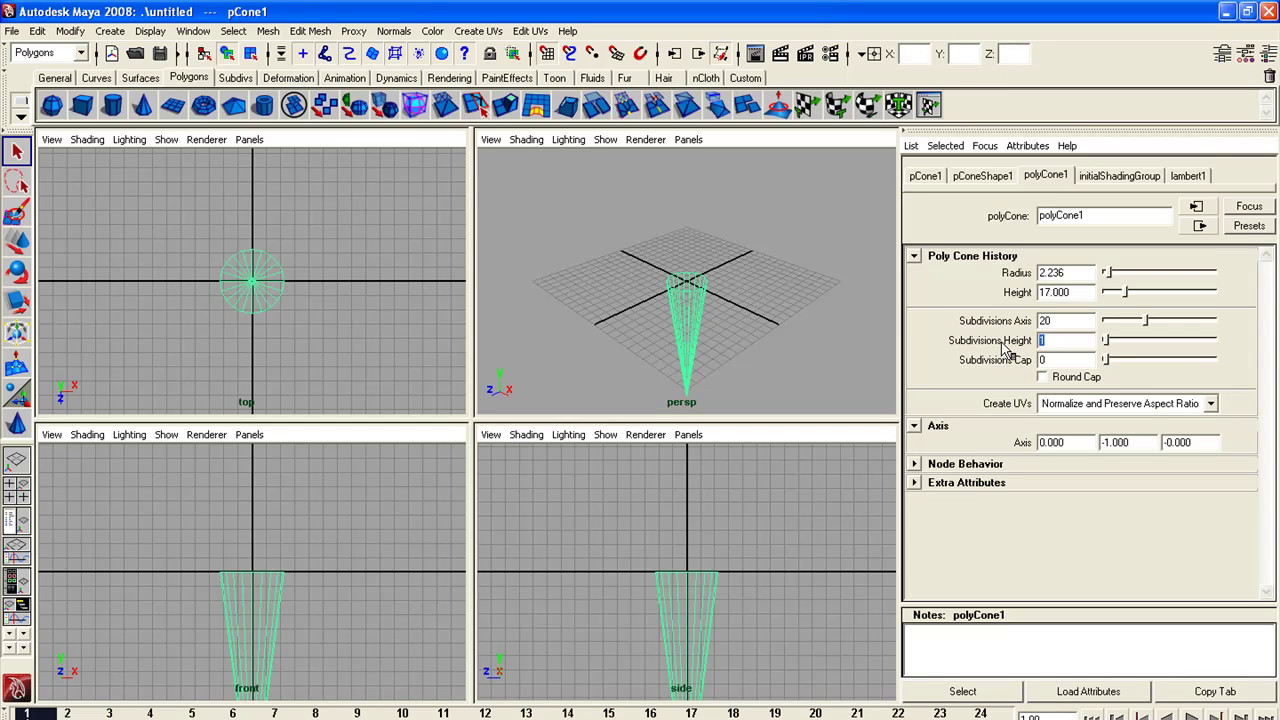
text(5)
key(Return)
text(5)
key(Return)
drag(1067, 323, 1030, 325)
scroll(690, 288, up, 2)
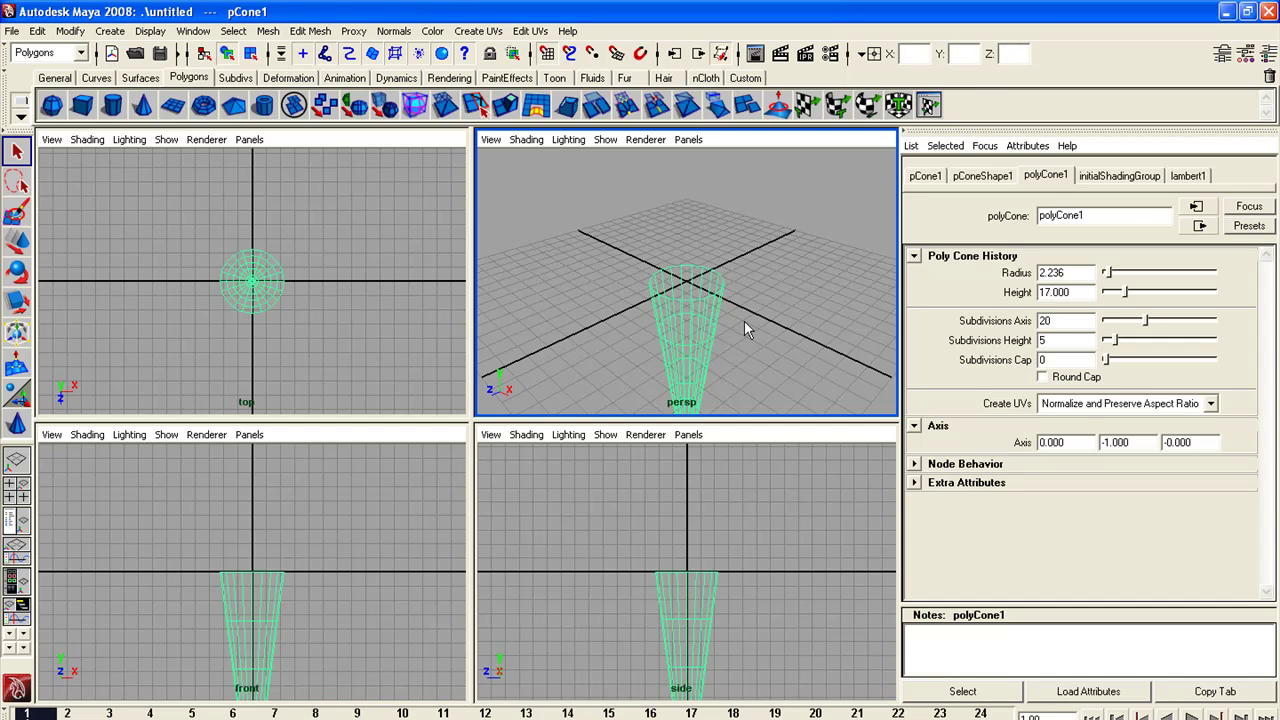
alt+middle_drag(746, 323, 747, 178)
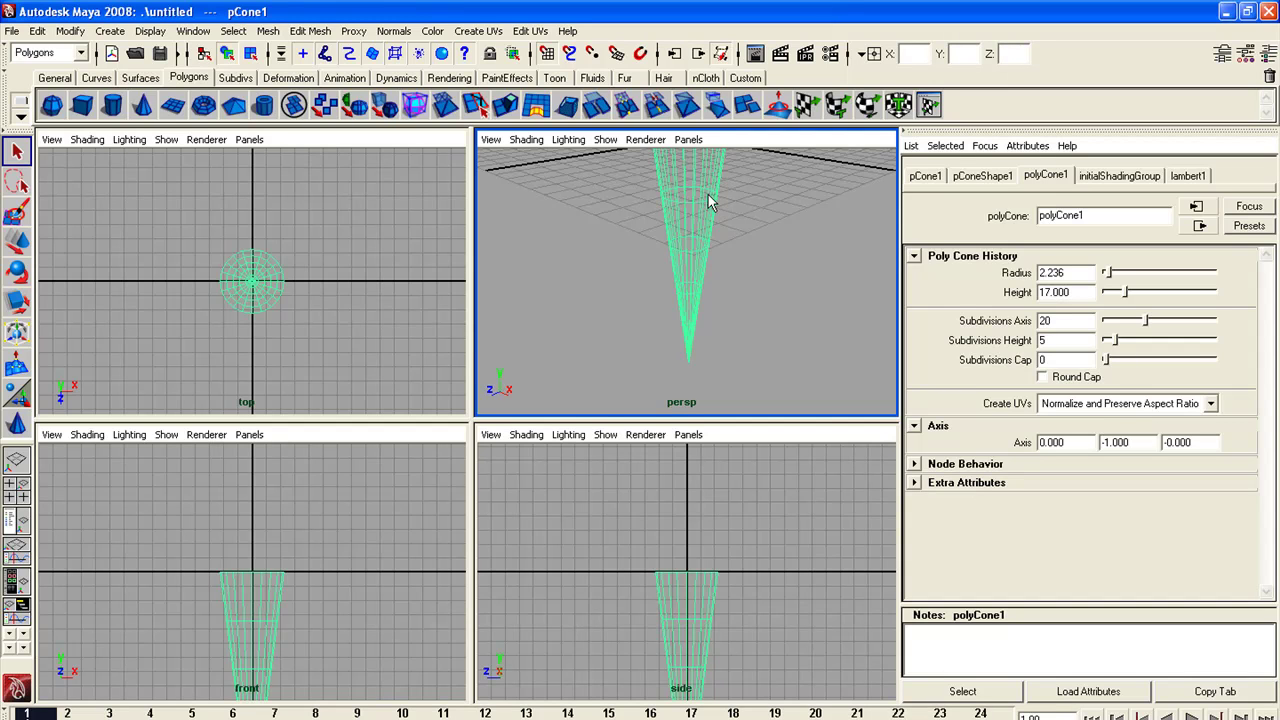
Pan the front and side views so the cone sits higher in frame
alt+middle_click(364, 565)
alt+middle_drag(363, 565, 330, 440)
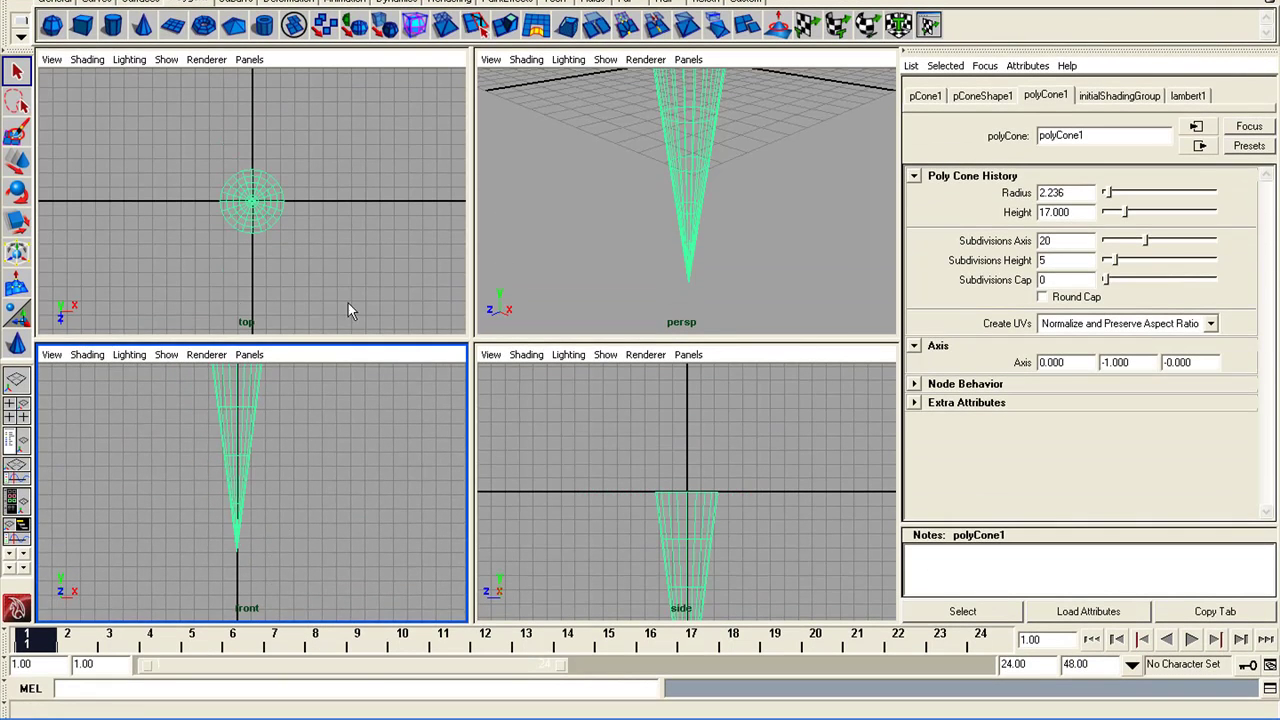
alt+middle_click(350, 395)
middle_click(754, 545)
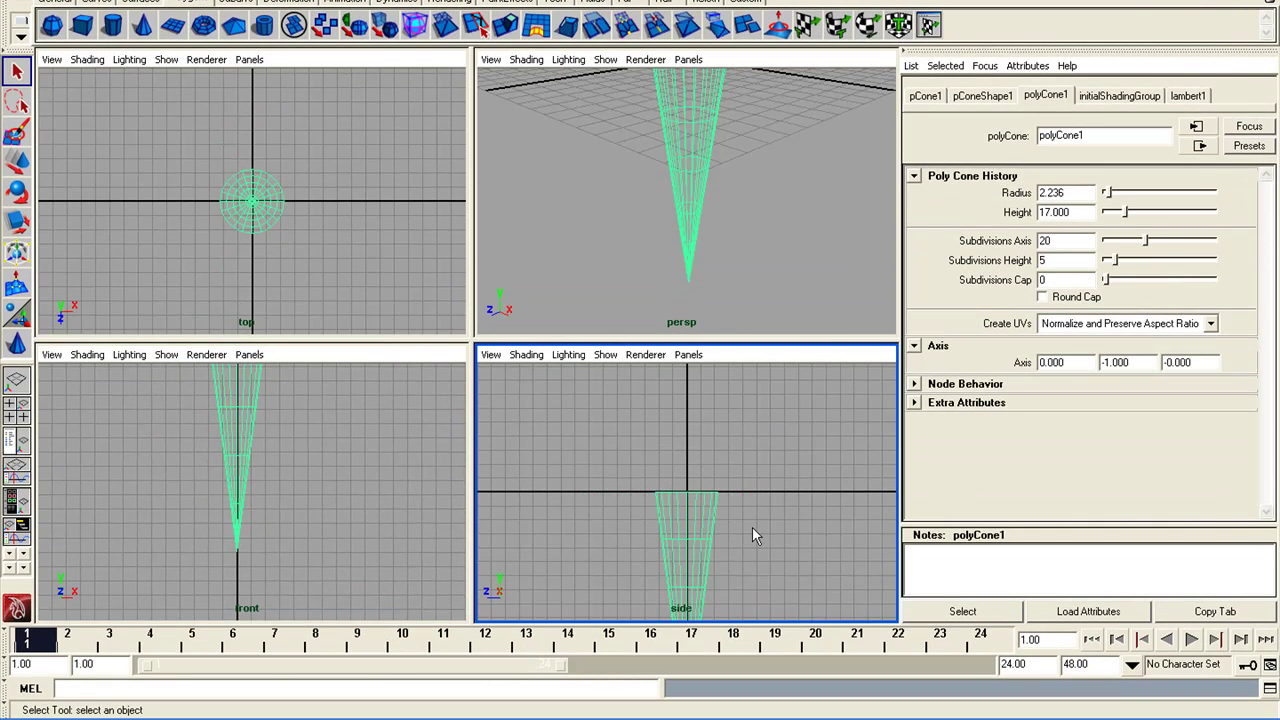
alt+middle_drag(752, 527, 735, 362)
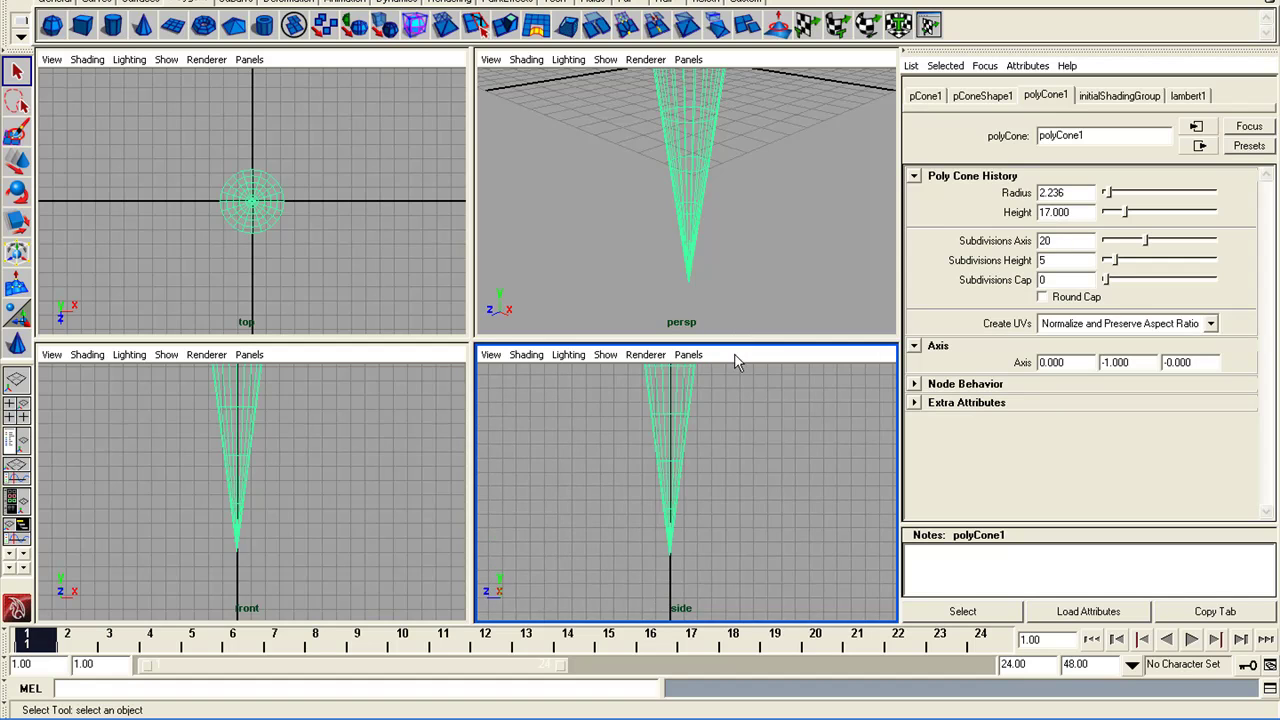
scroll(710, 471, up, 8)
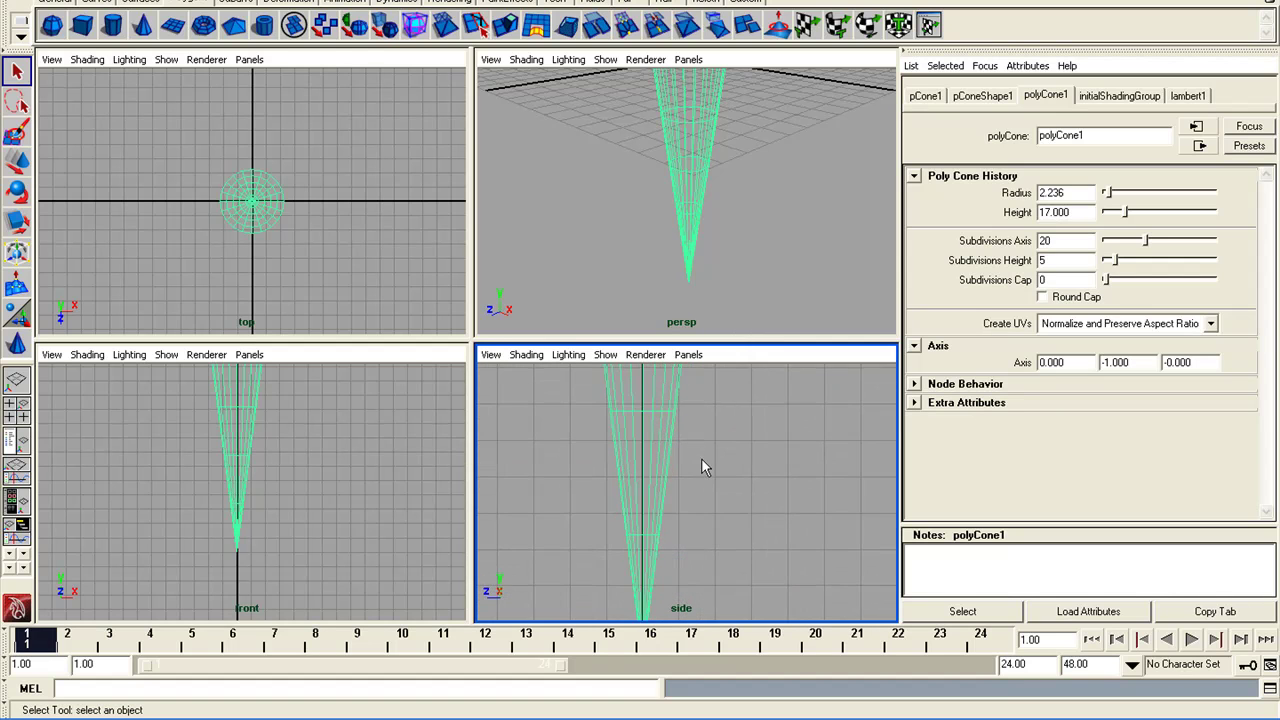
scroll(714, 586, down, 4)
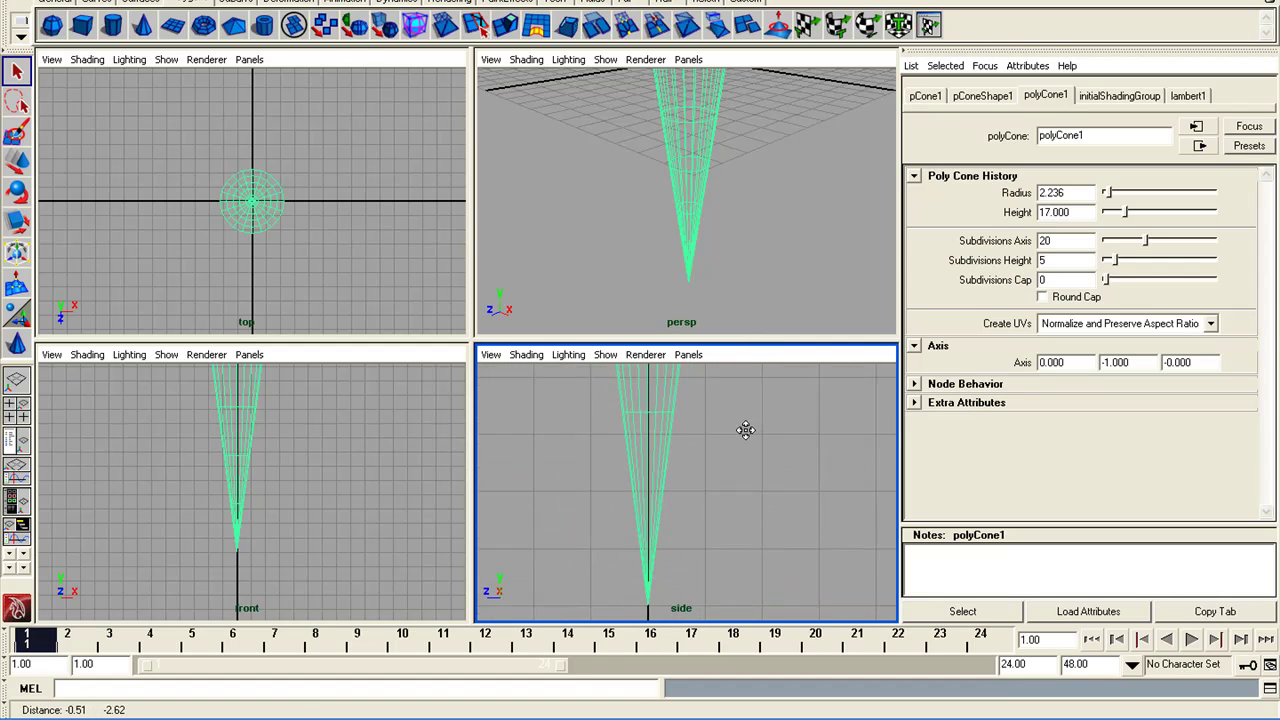
Switch the cone to face mode and select two side faces near its lower tip
right_drag(631, 416, 633, 468)
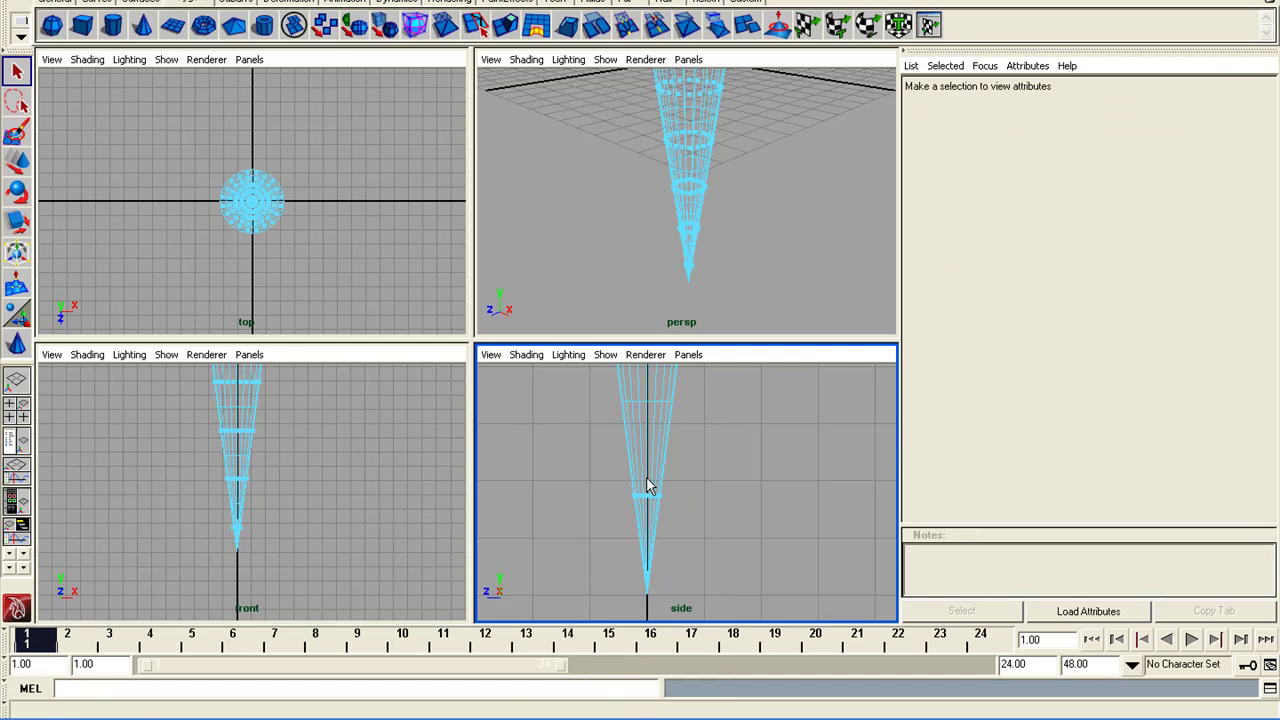
scroll(646, 480, up, 3)
scroll(646, 480, up, 2)
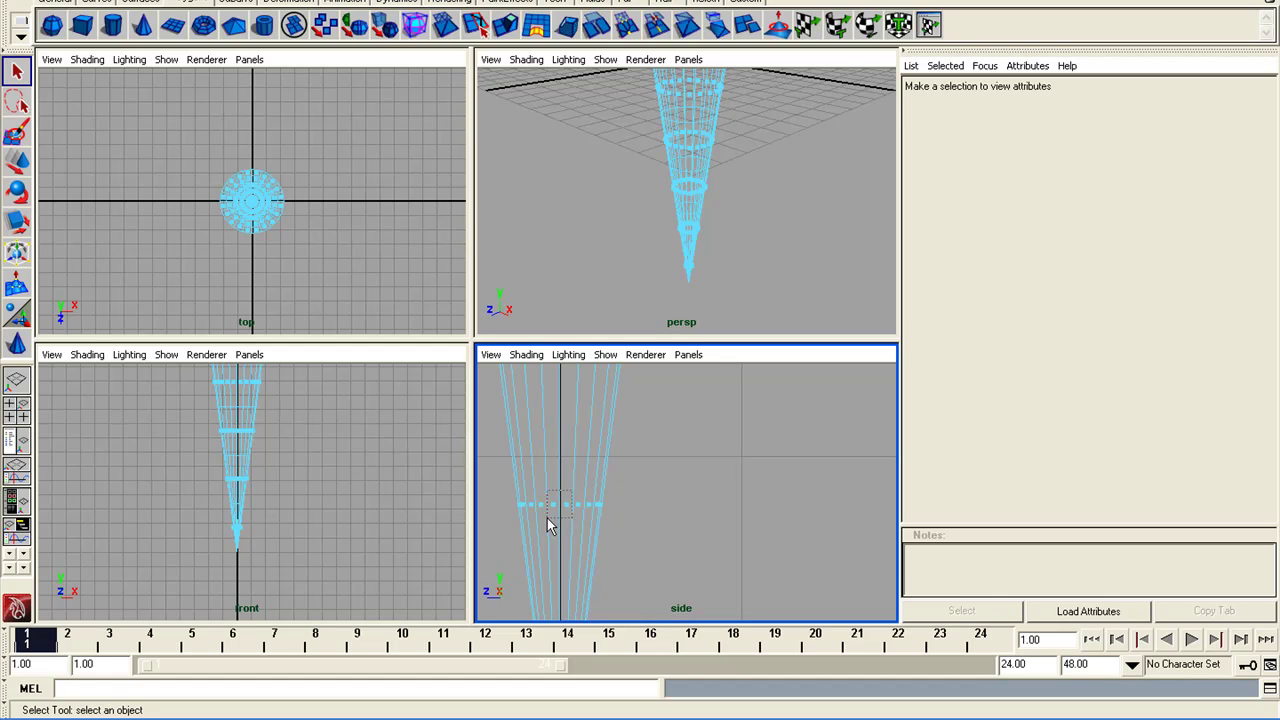
drag(549, 525, 549, 523)
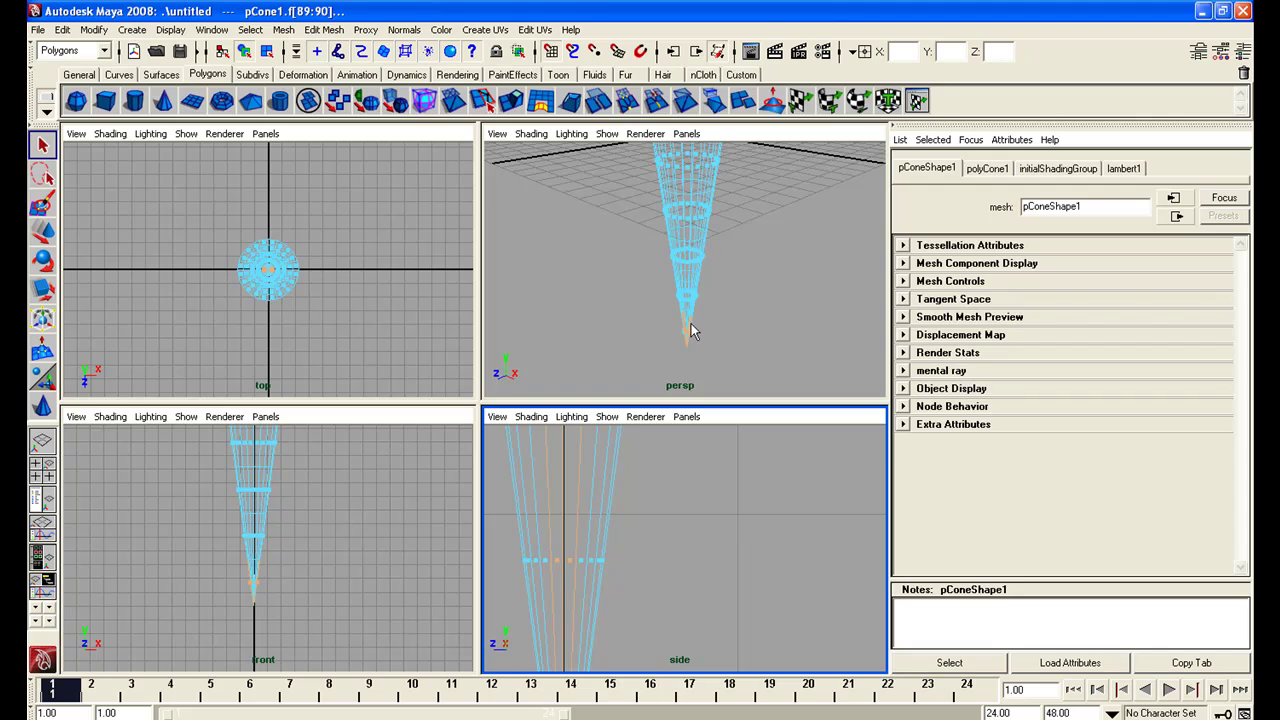
scroll(693, 330, up, 6)
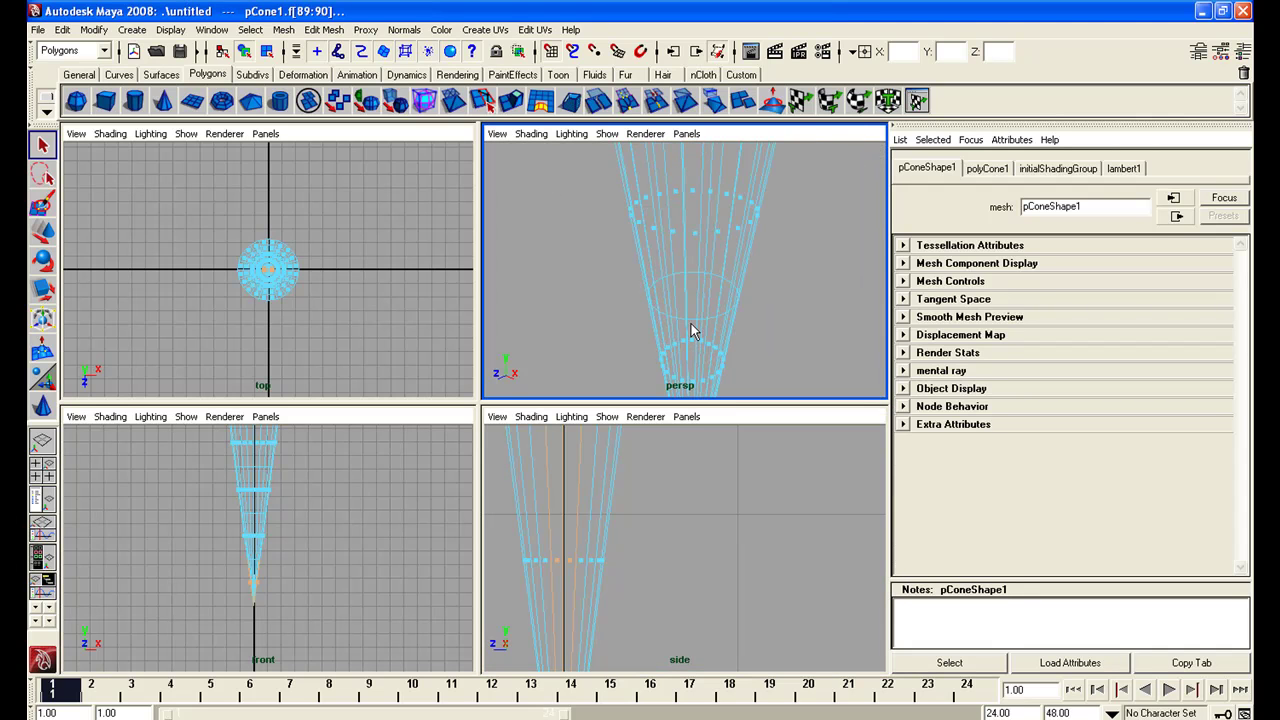
alt+middle_drag(779, 335, 683, 220)
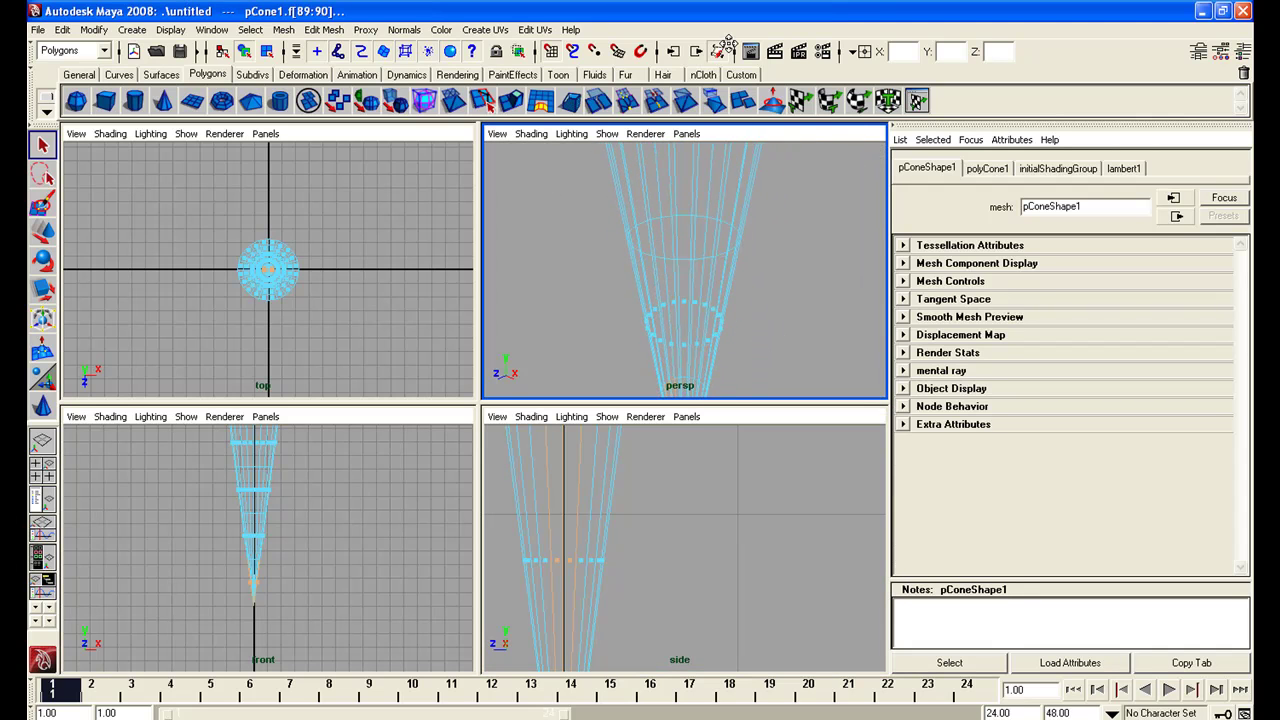
alt+middle_drag(766, 348, 762, 274)
mouse_move(762, 274)
alt+mouse_down()
mouse_move(811, 263)
mouse_move(780, 297)
mouse_move(761, 282)
alt+mouse_up()
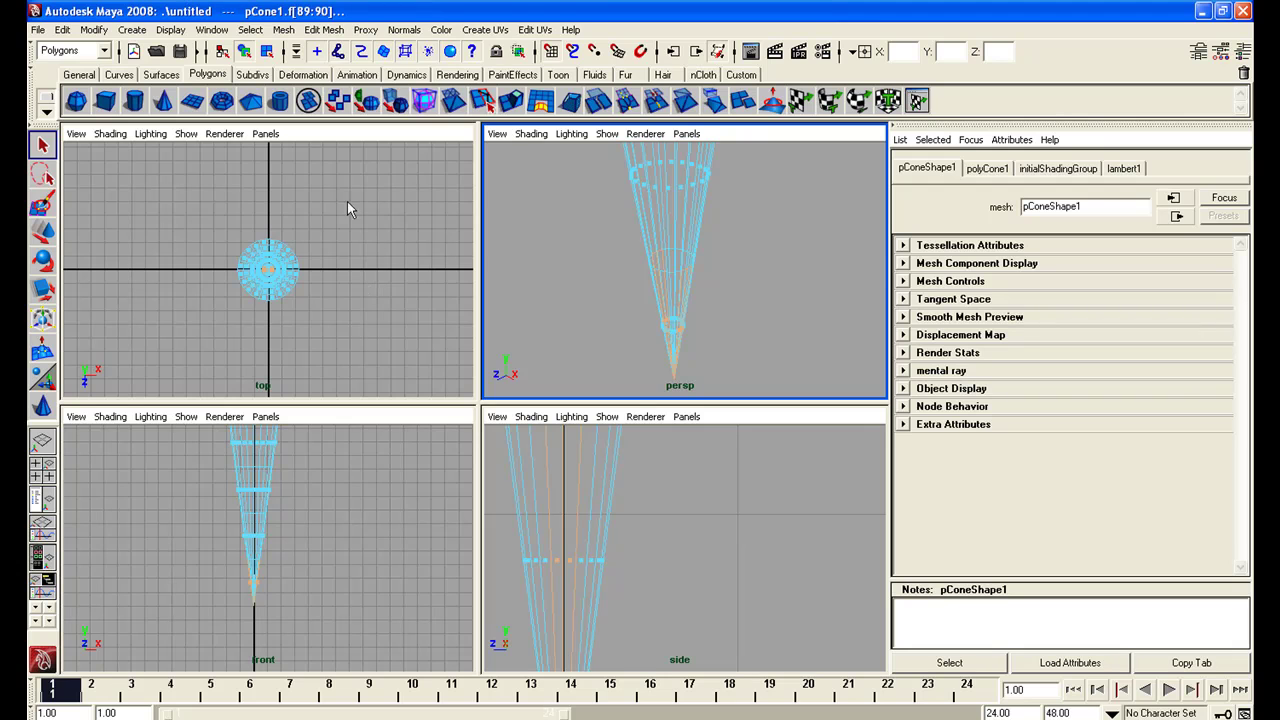
Extrude the two tip faces outward along local Z to 2.810
click(333, 31)
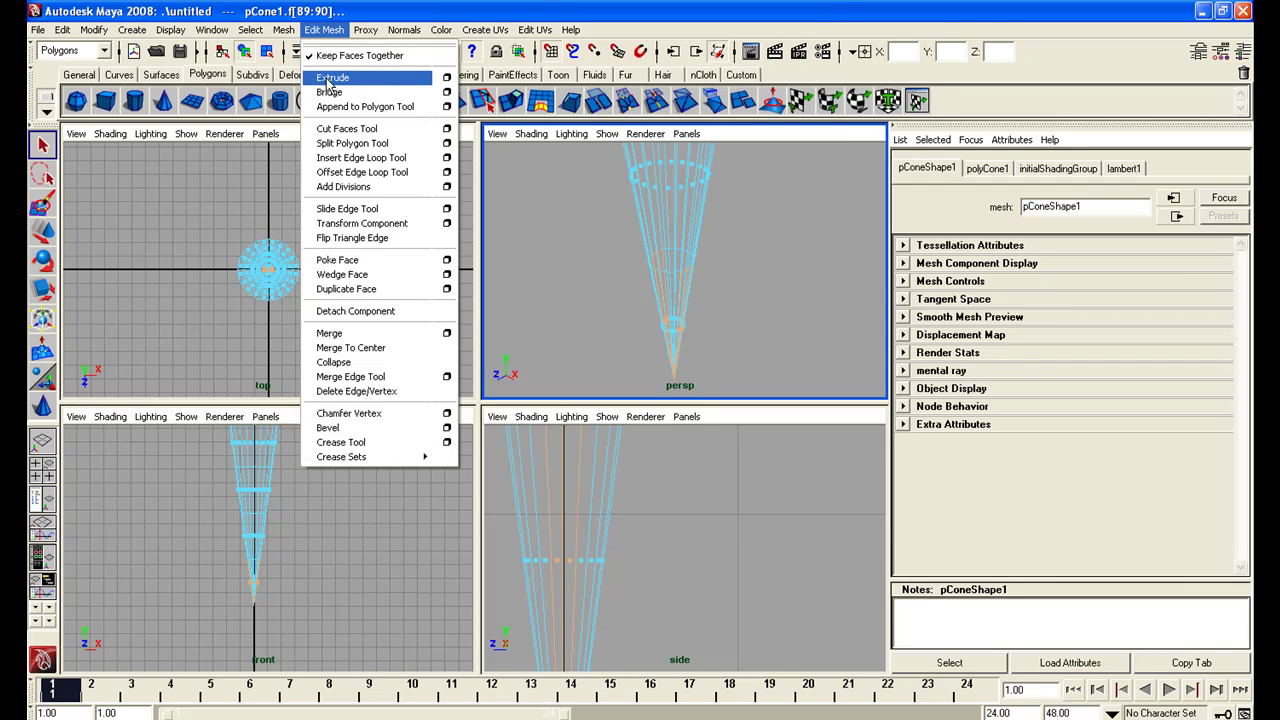
click(330, 79)
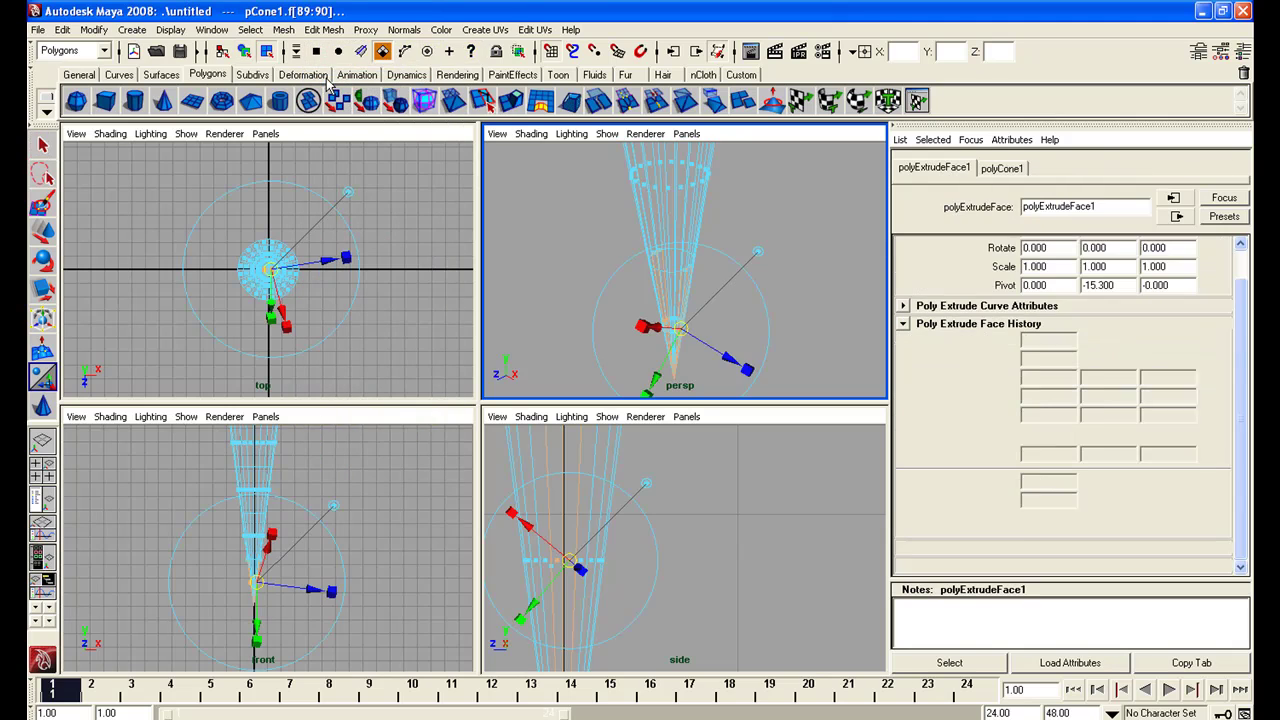
mouse_move(316, 588)
mouse_down()
mouse_move(334, 597)
mouse_move(316, 586)
mouse_move(320, 563)
mouse_up()
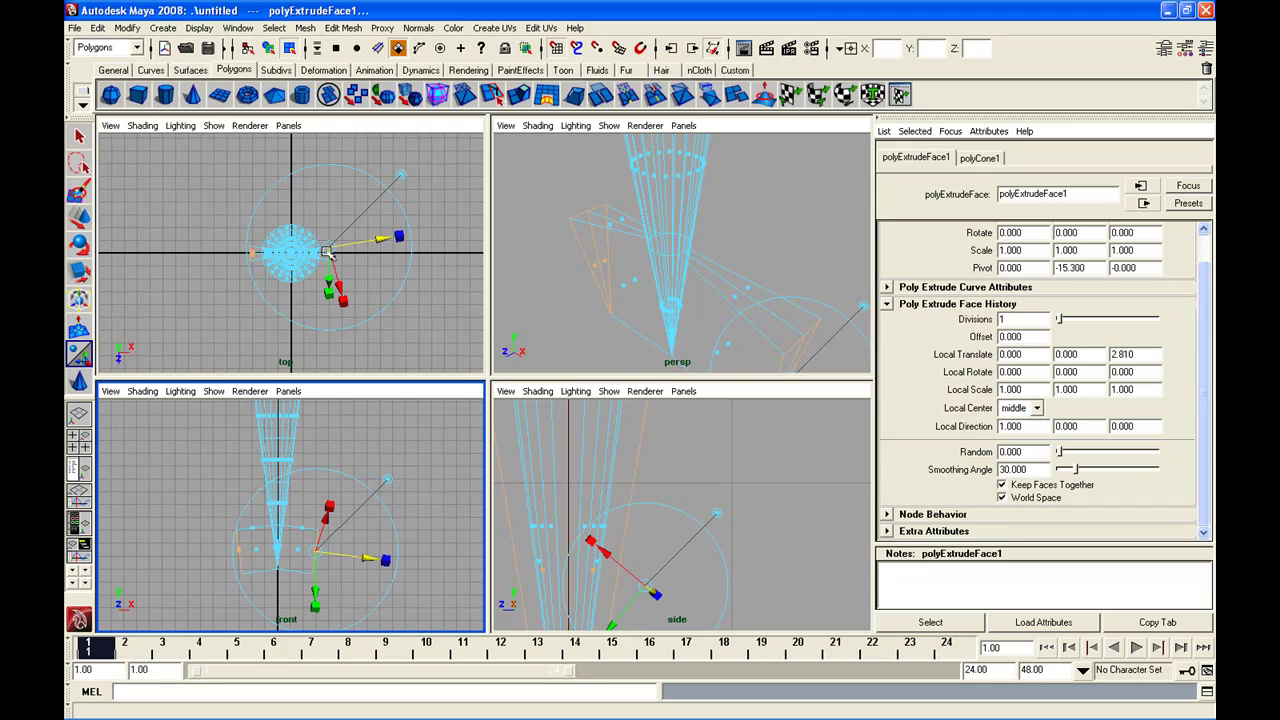
click(327, 253)
scroll(322, 252, up, 3)
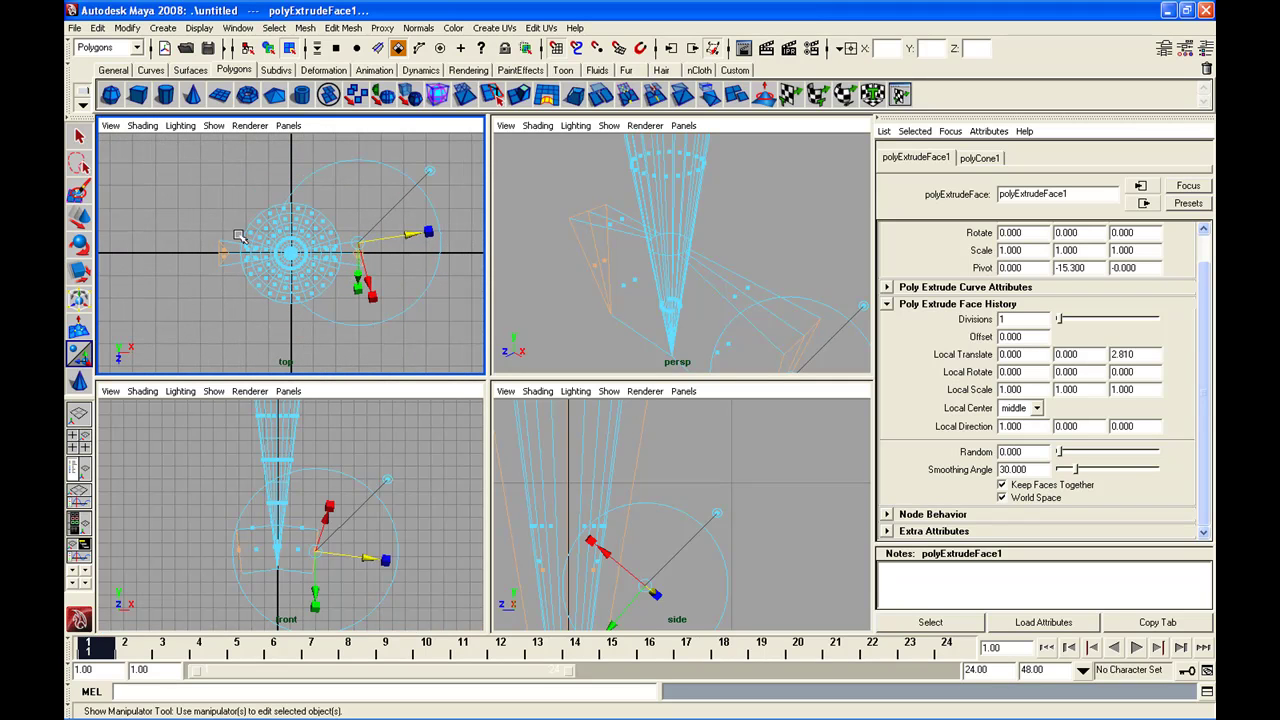
Flatten the first fin sections, then add a second extrusion pushed outward and flattened
click(79, 271)
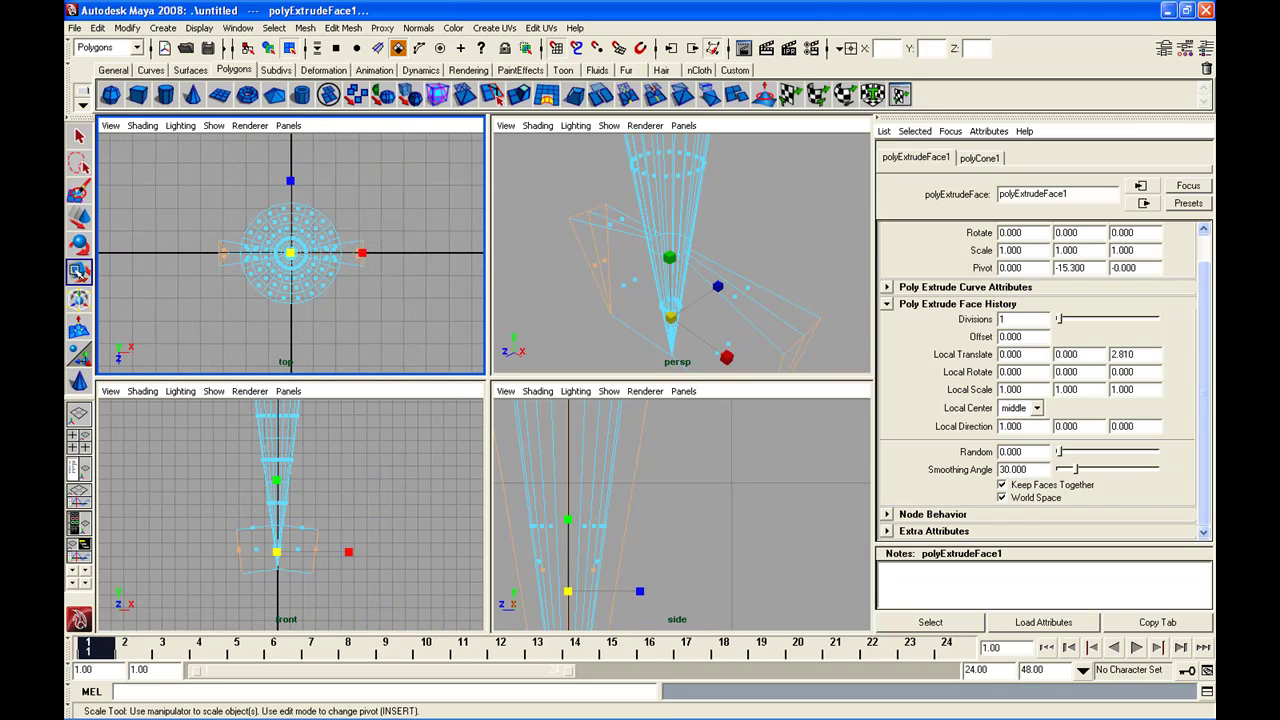
drag(290, 183, 298, 238)
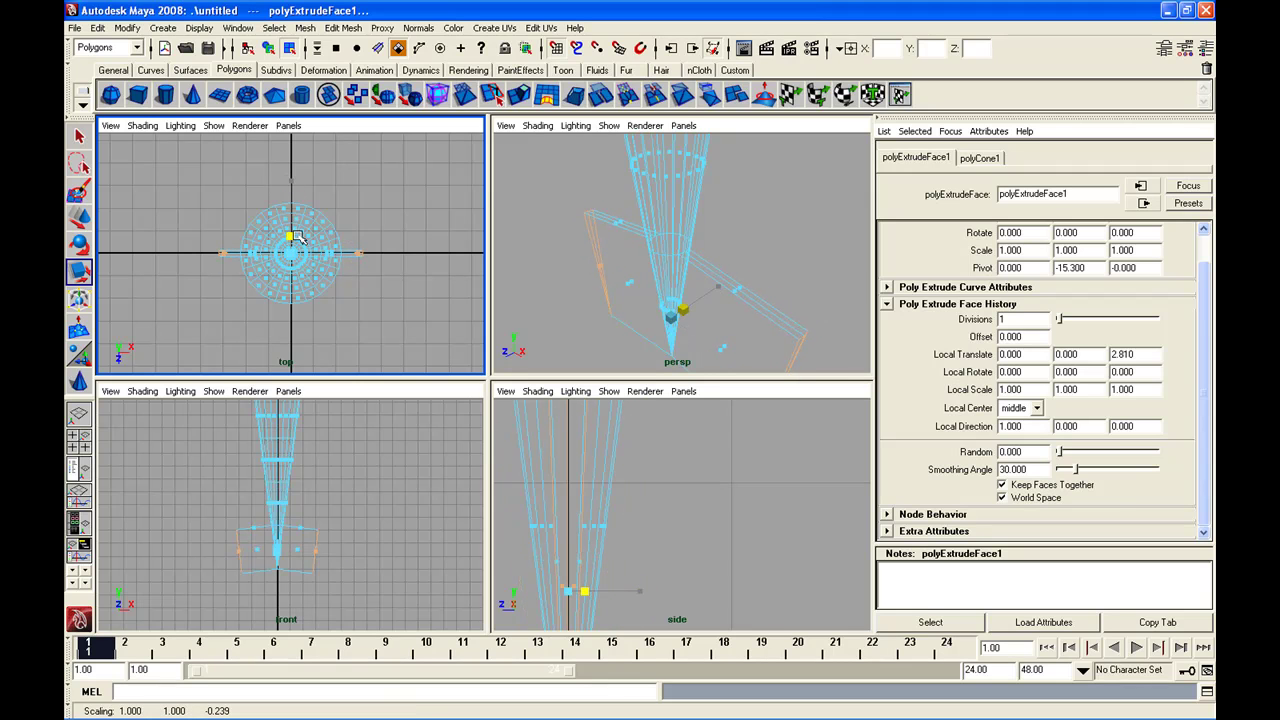
drag(297, 237, 300, 243)
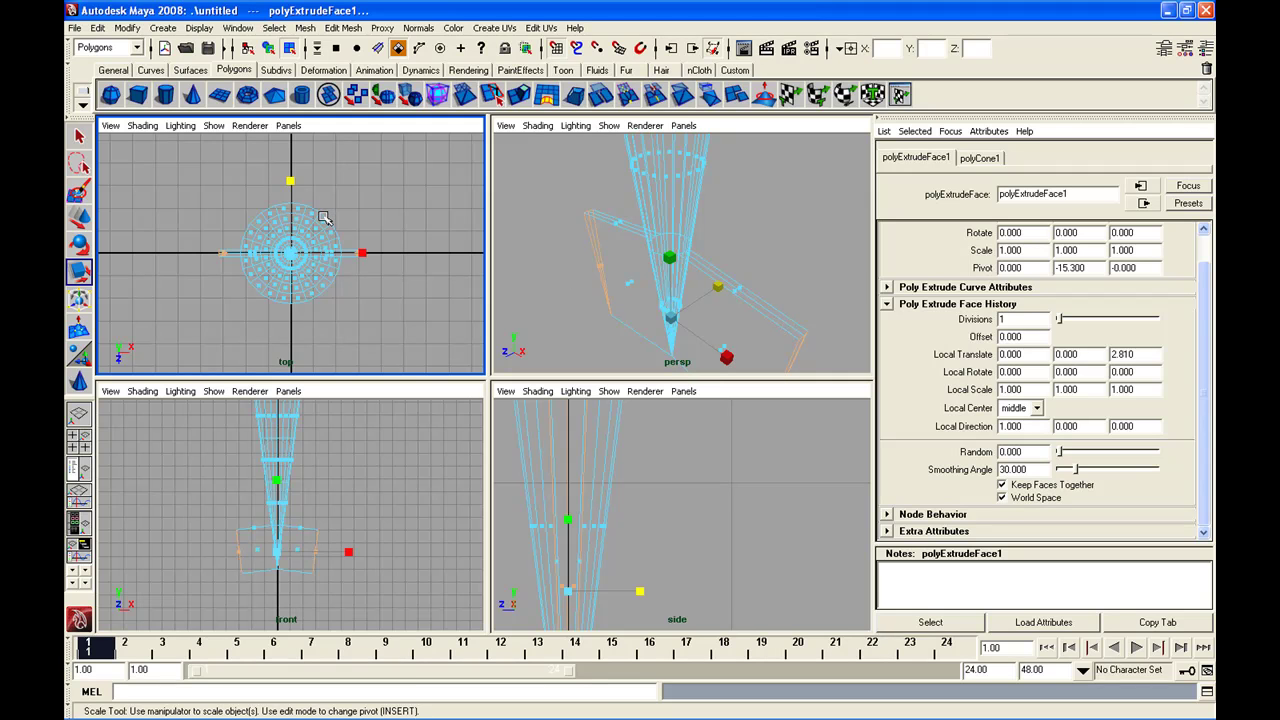
key(g)
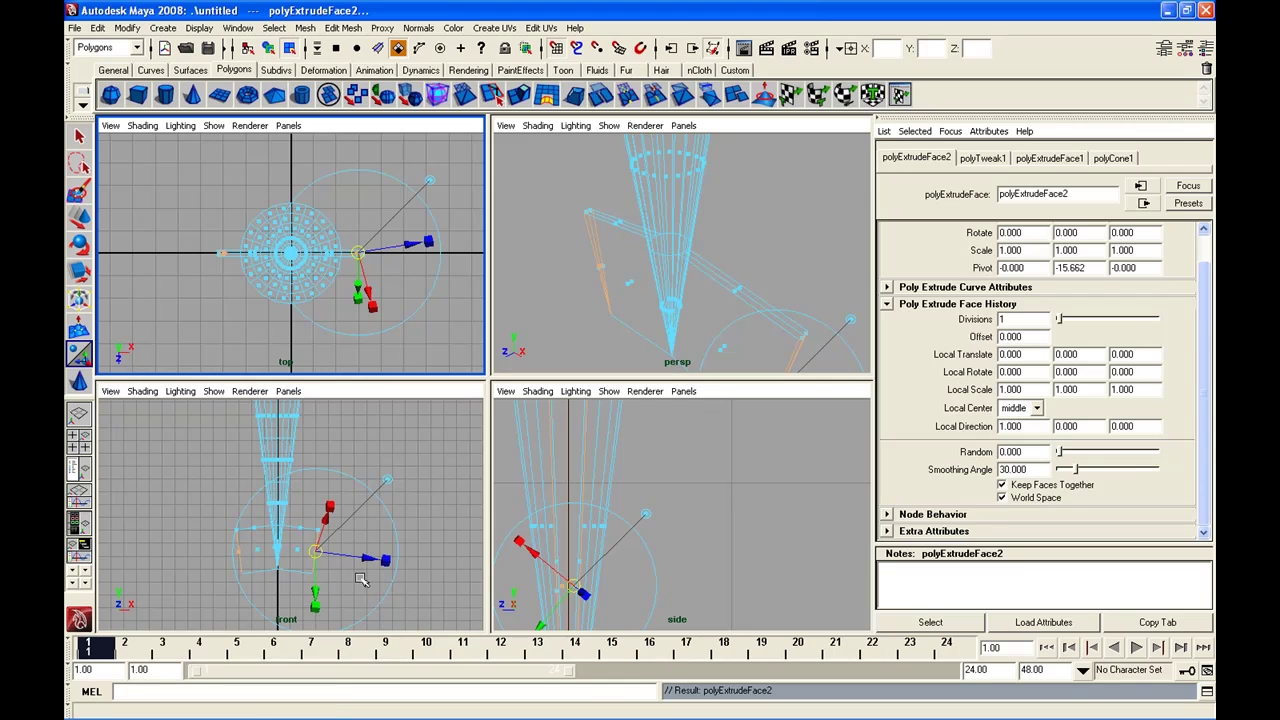
mouse_move(363, 560)
mouse_down()
mouse_move(380, 558)
mouse_move(362, 562)
mouse_up()
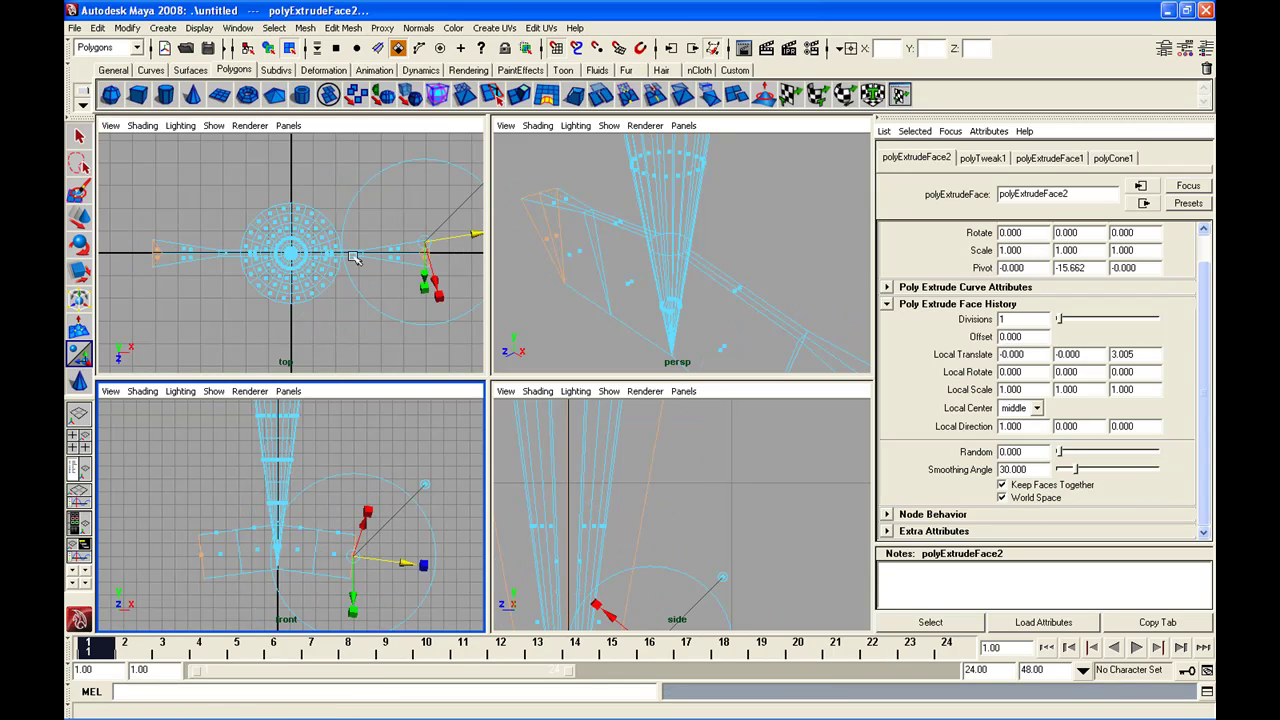
click(82, 271)
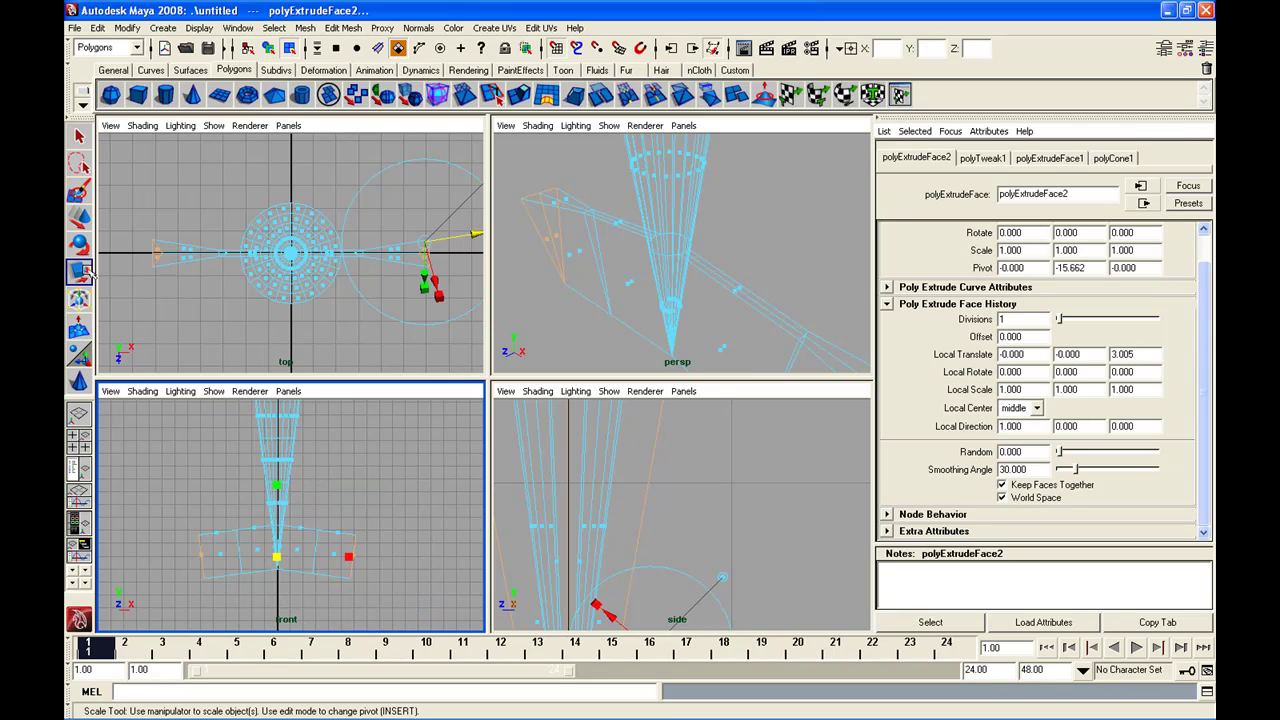
drag(289, 181, 296, 241)
Add third and fourth flattened fin extrusions, the last at local translate Z 3.103
key(g)
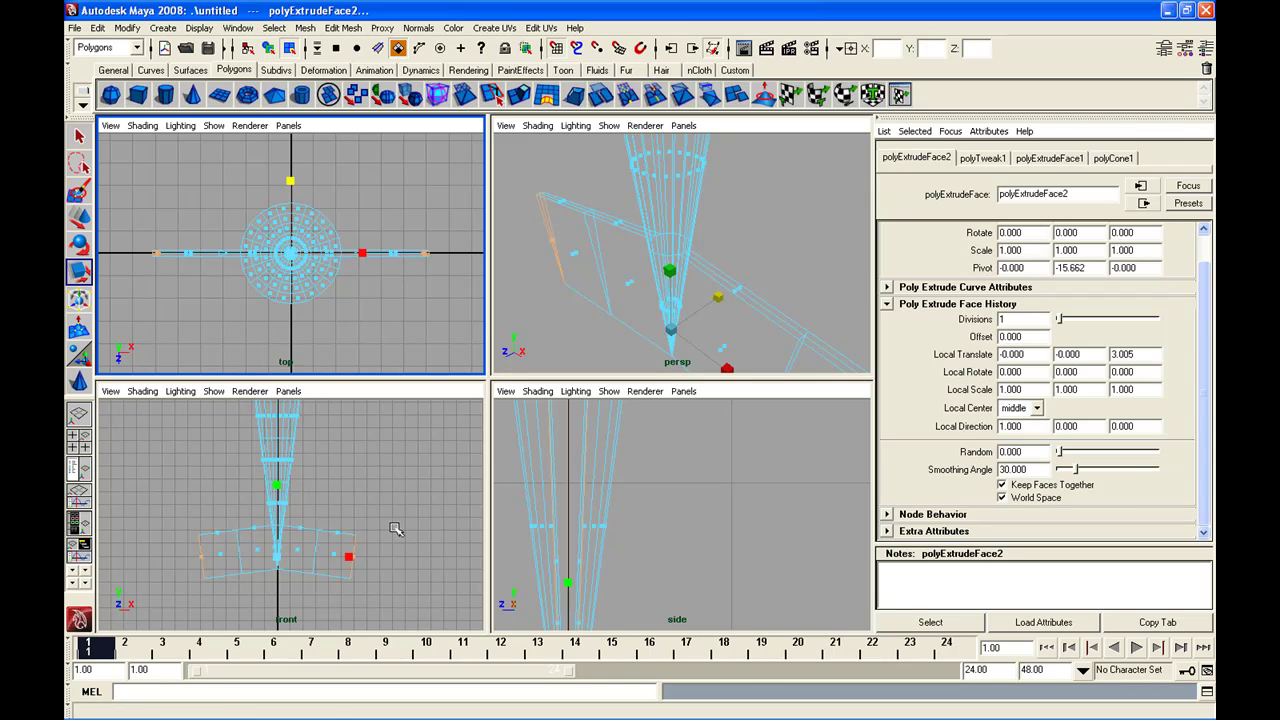
middle_click(345, 543)
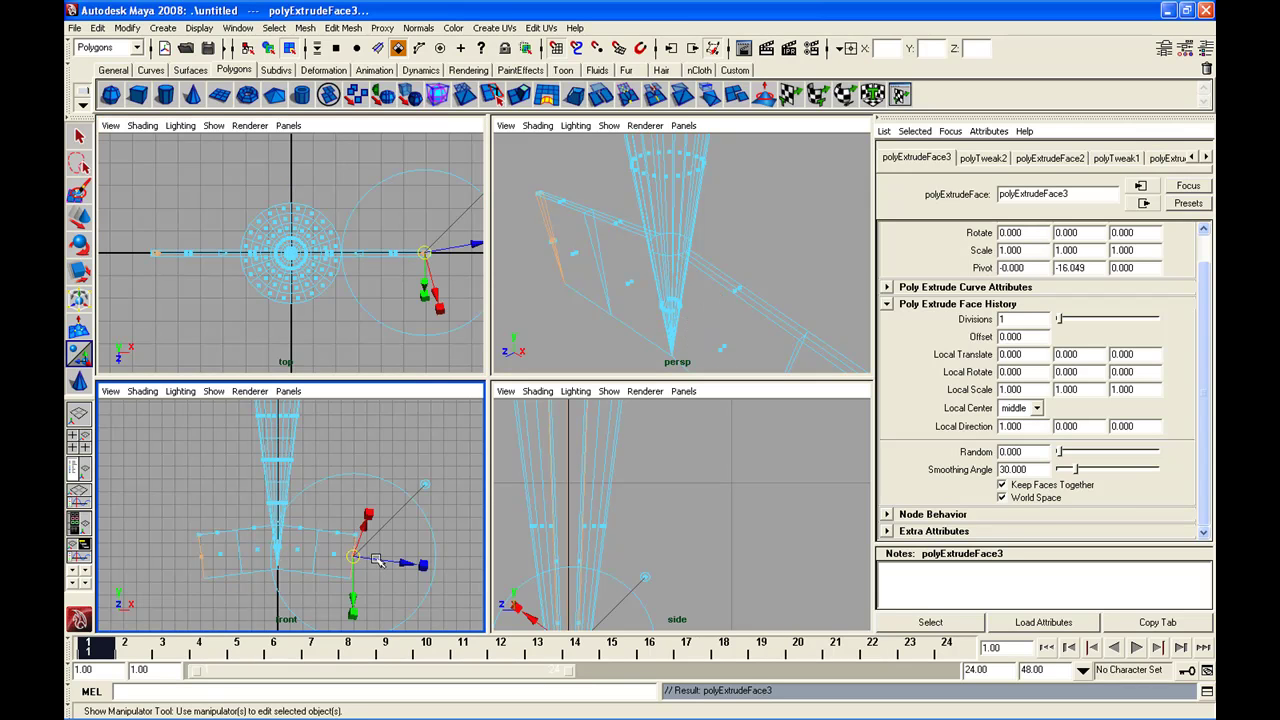
drag(385, 560, 397, 561)
middle_click(337, 314)
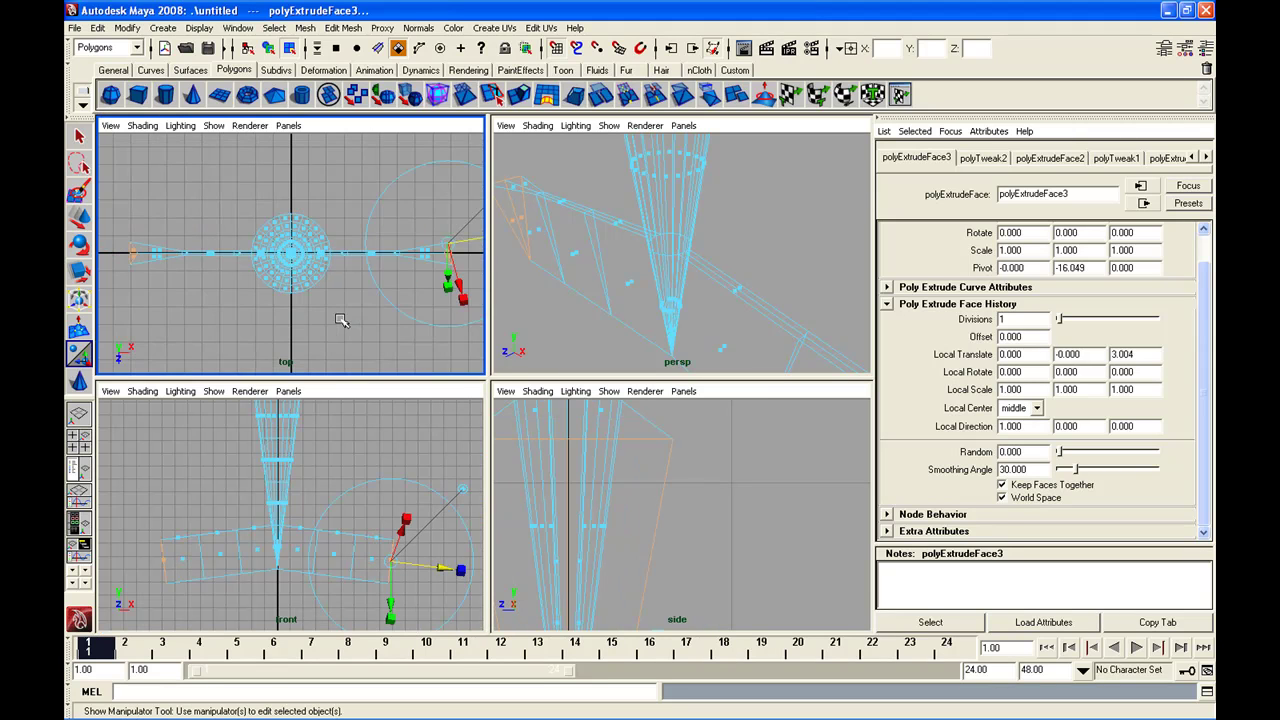
click(80, 272)
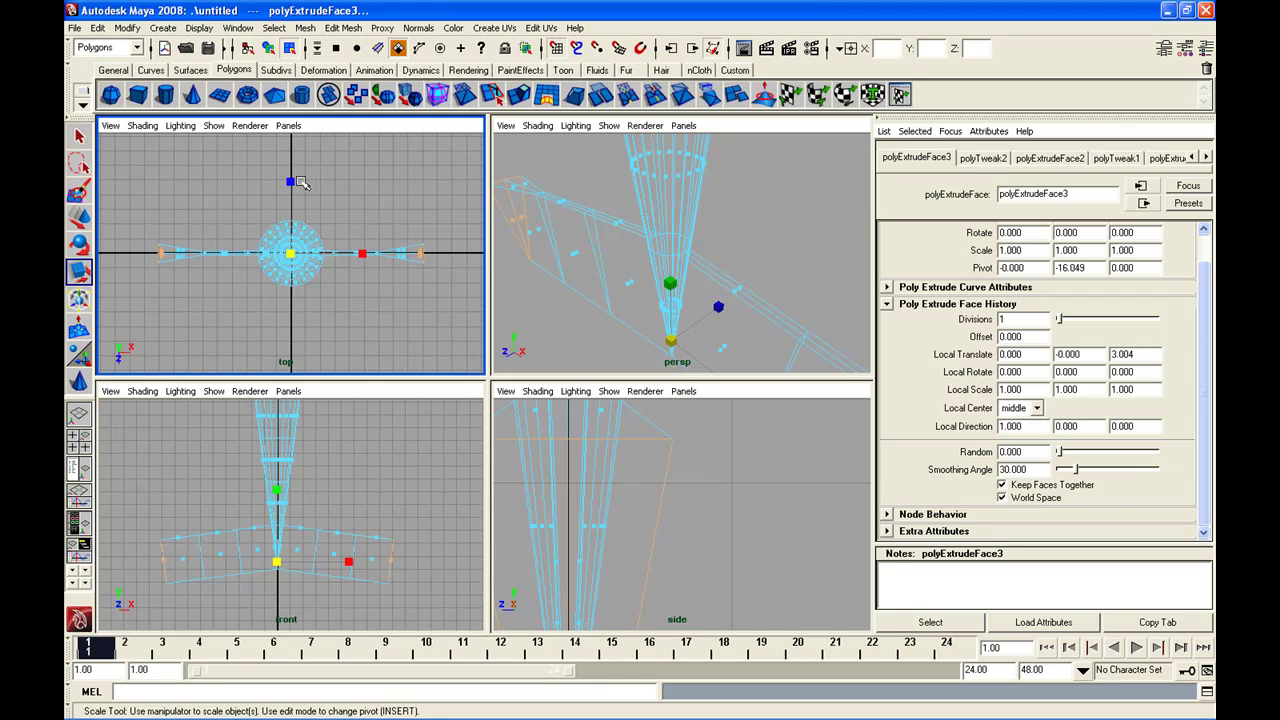
drag(291, 182, 292, 246)
shift+right_drag(361, 543, 363, 548)
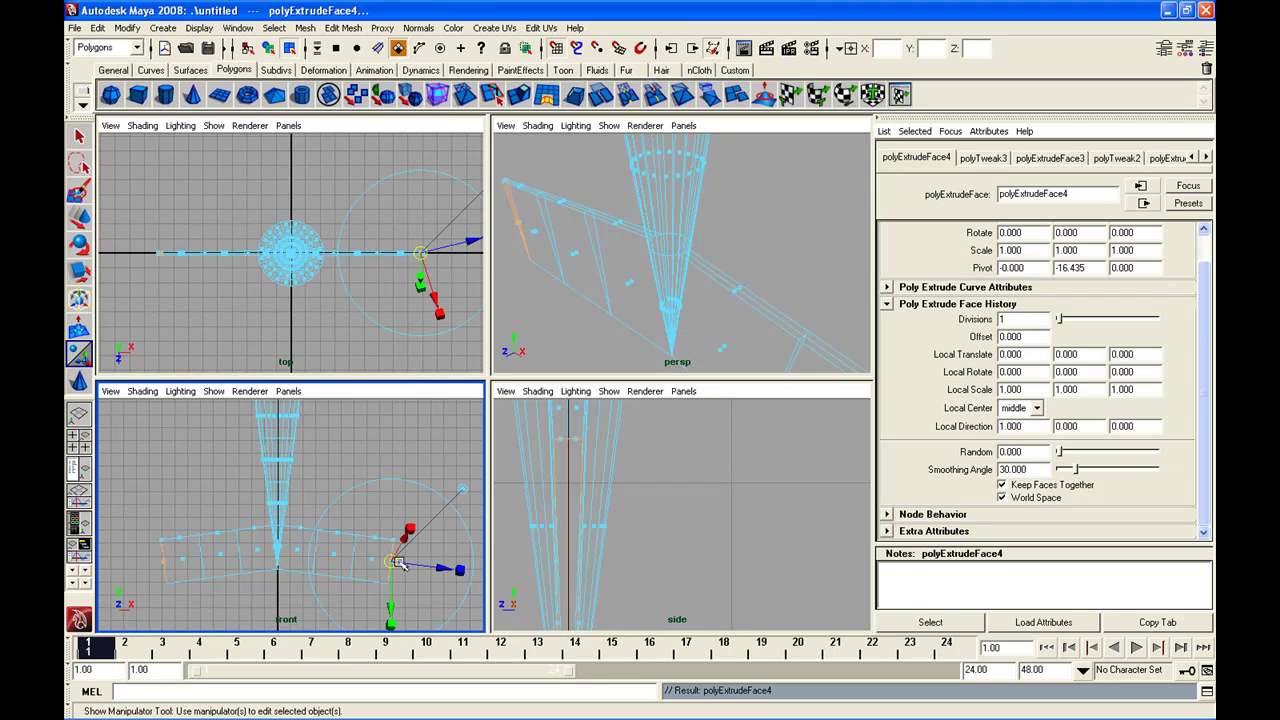
drag(412, 560, 429, 560)
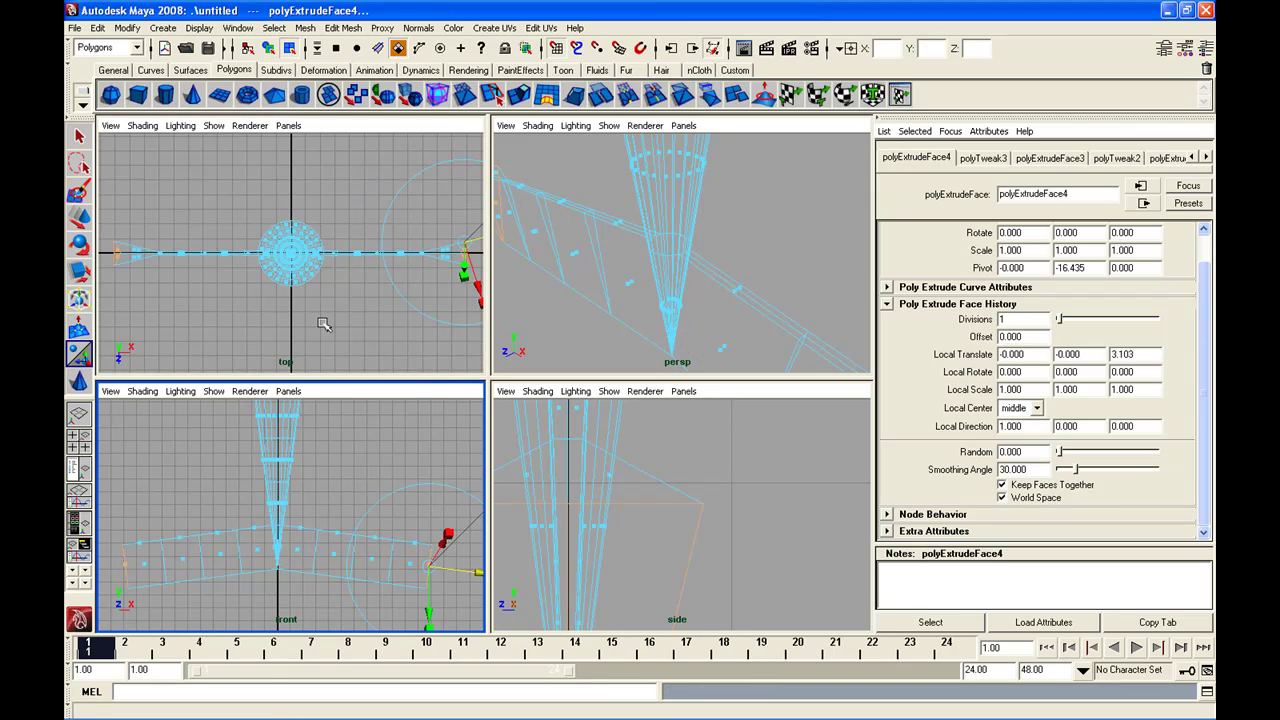
click(80, 272)
drag(291, 183, 291, 246)
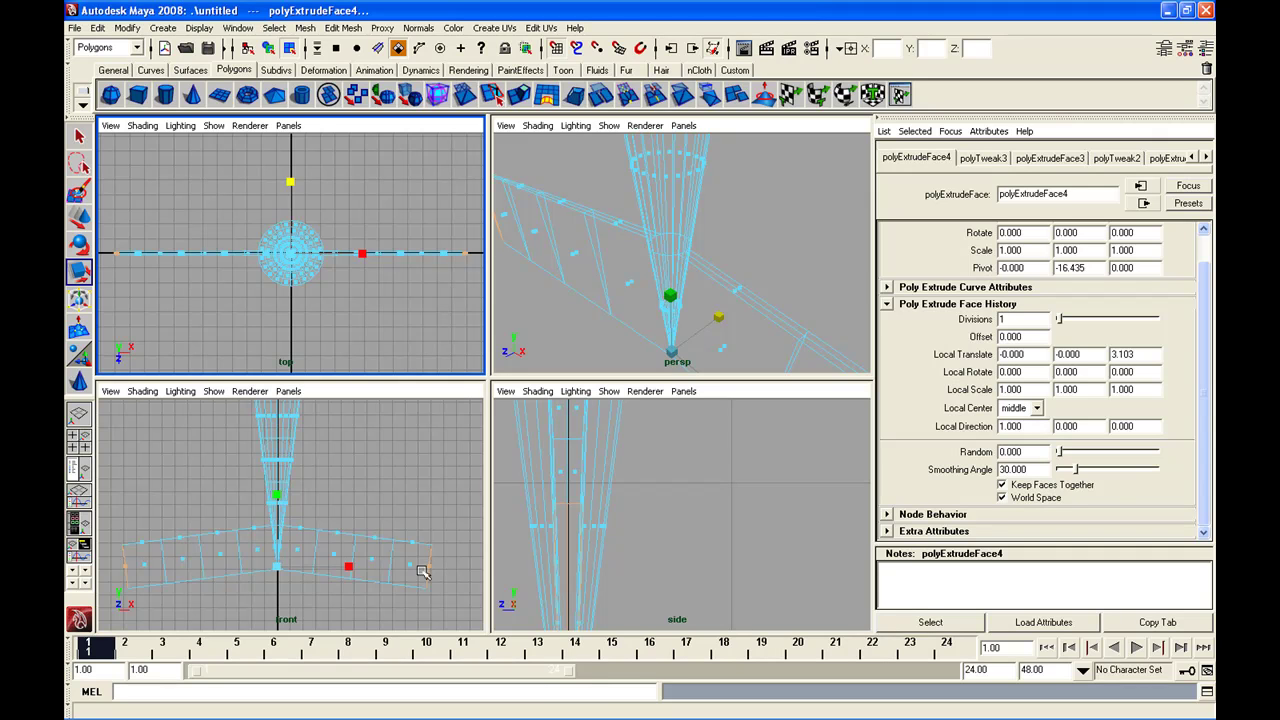
Switch the cone to vertex mode and marquee-select the right fin's outer vertices
right_click(278, 451)
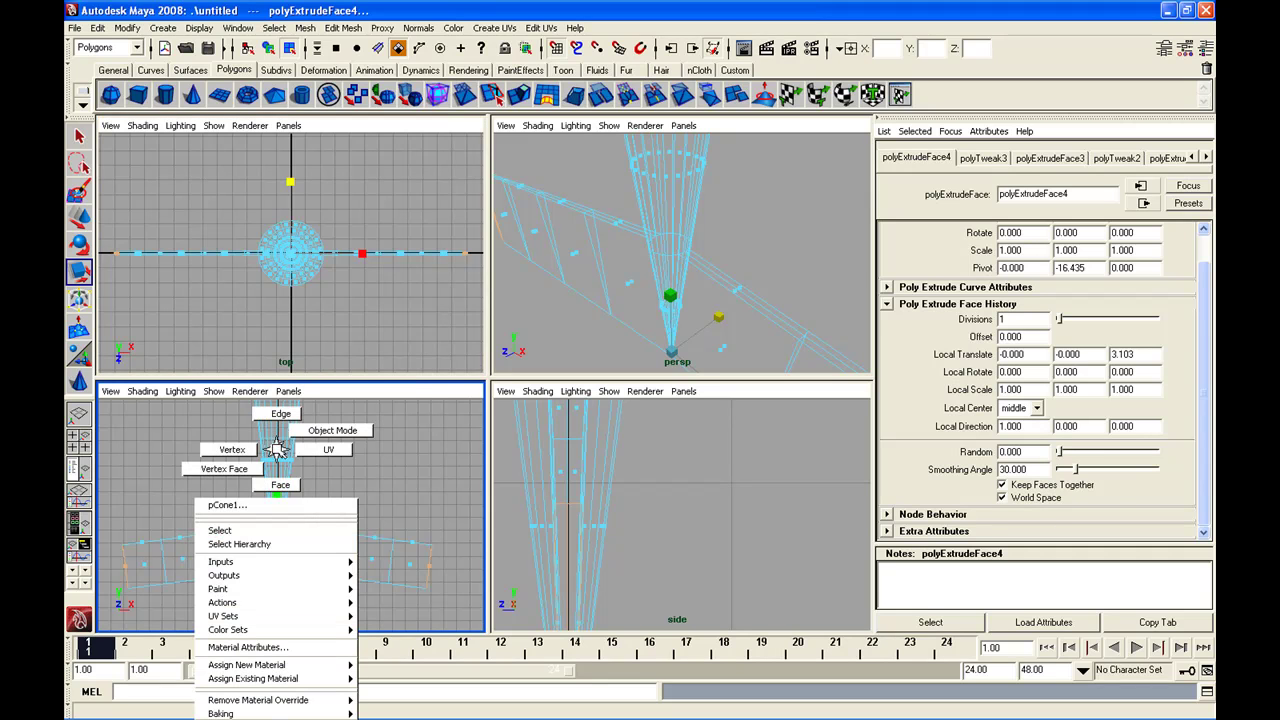
right_drag(278, 451, 247, 452)
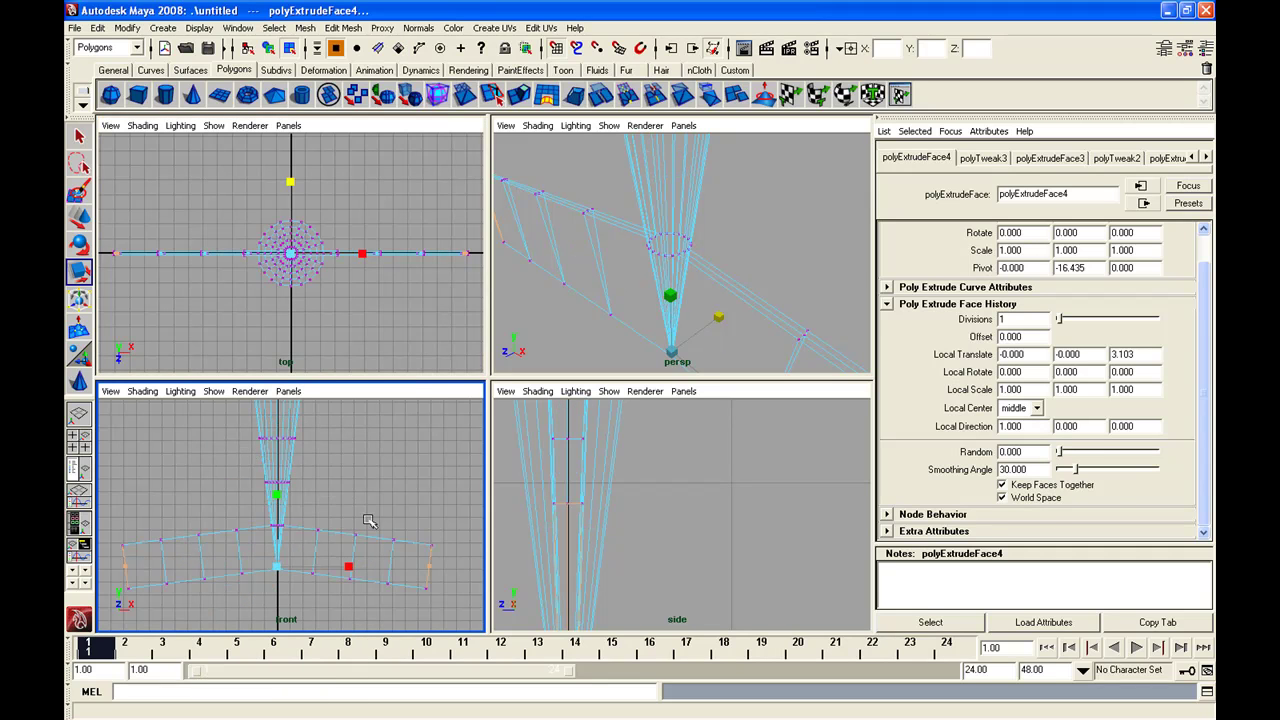
drag(456, 521, 308, 605)
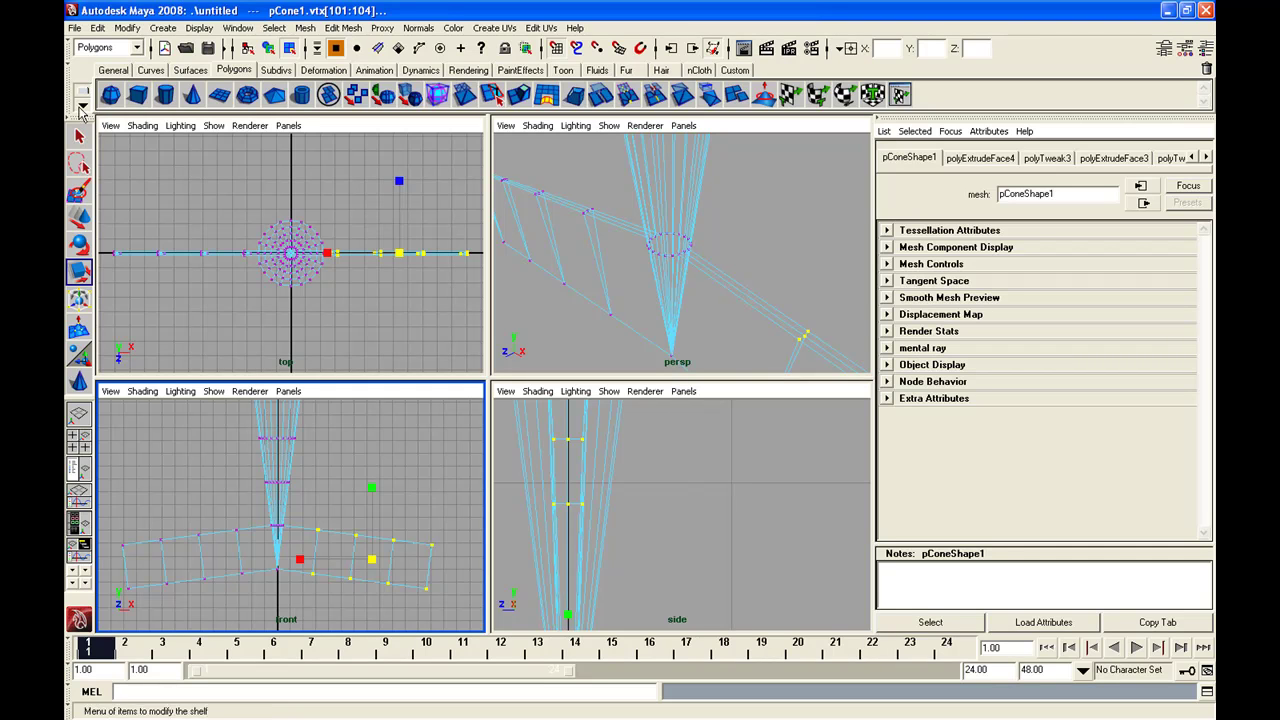
Enable Reflection on X and rotate the outer fin vertices upward symmetrically
double_click(79, 246)
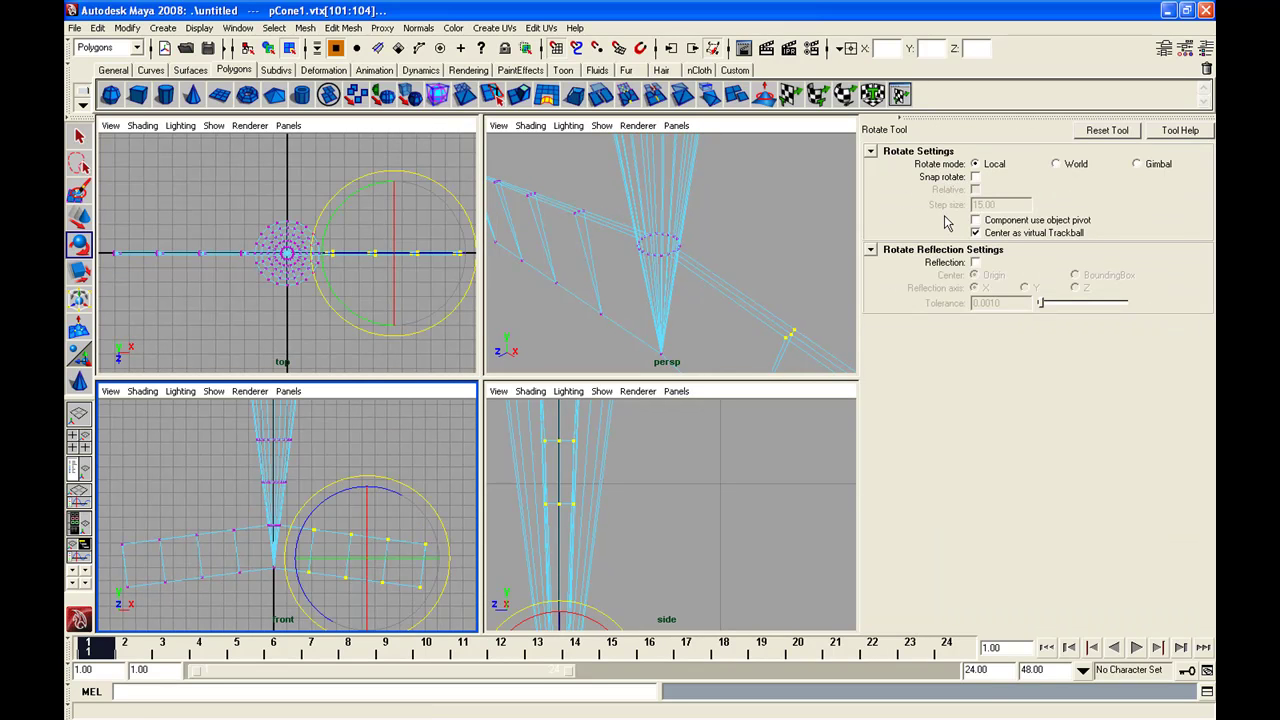
click(976, 262)
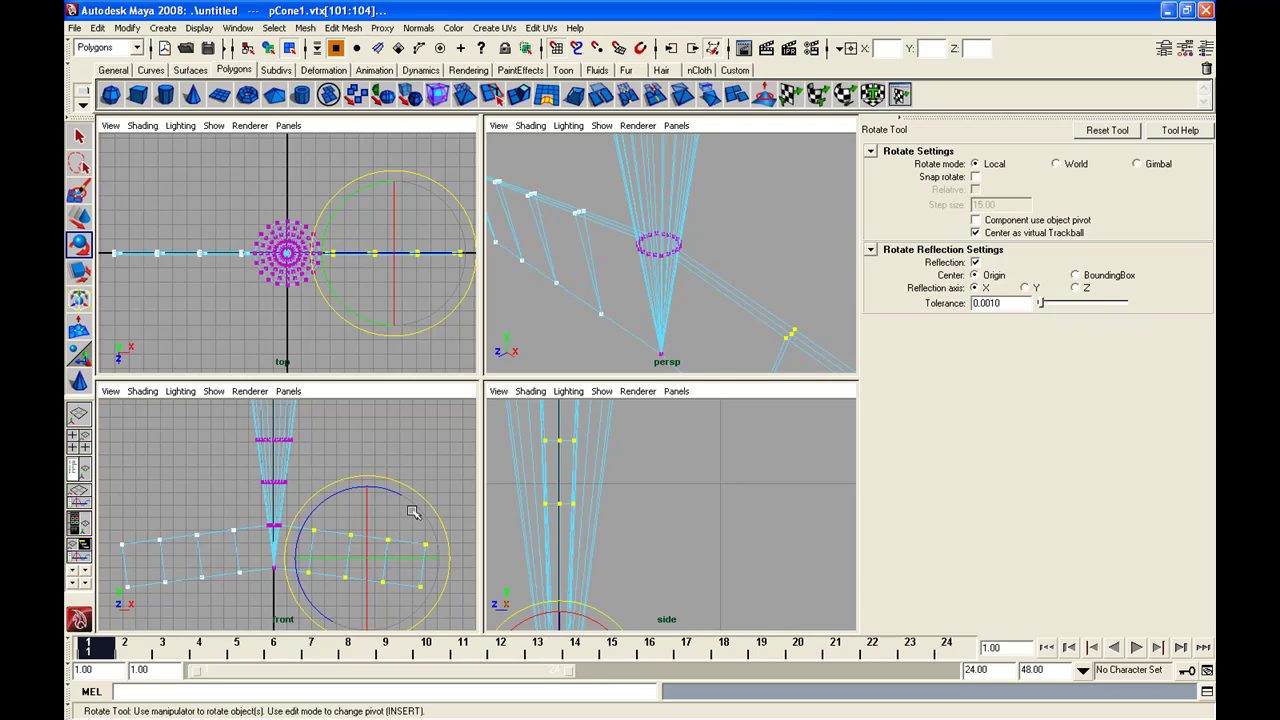
drag(410, 500, 457, 547)
key(ctrl+z)
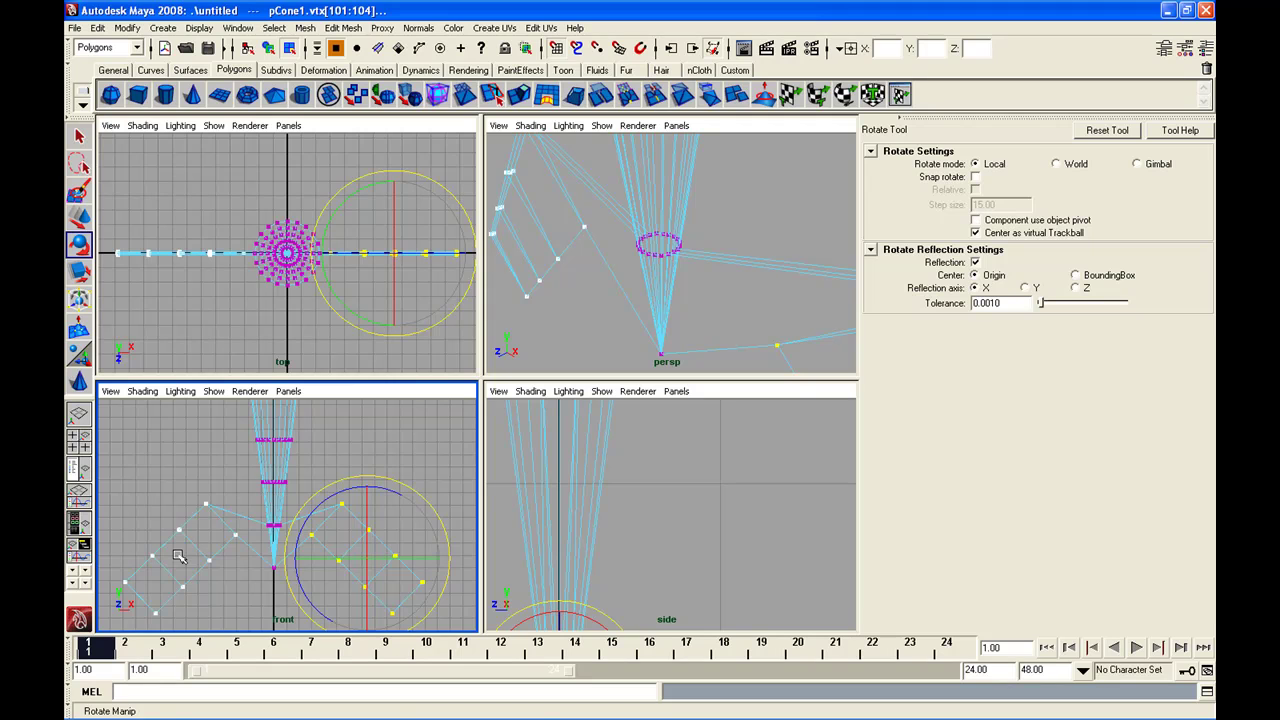
click(79, 215)
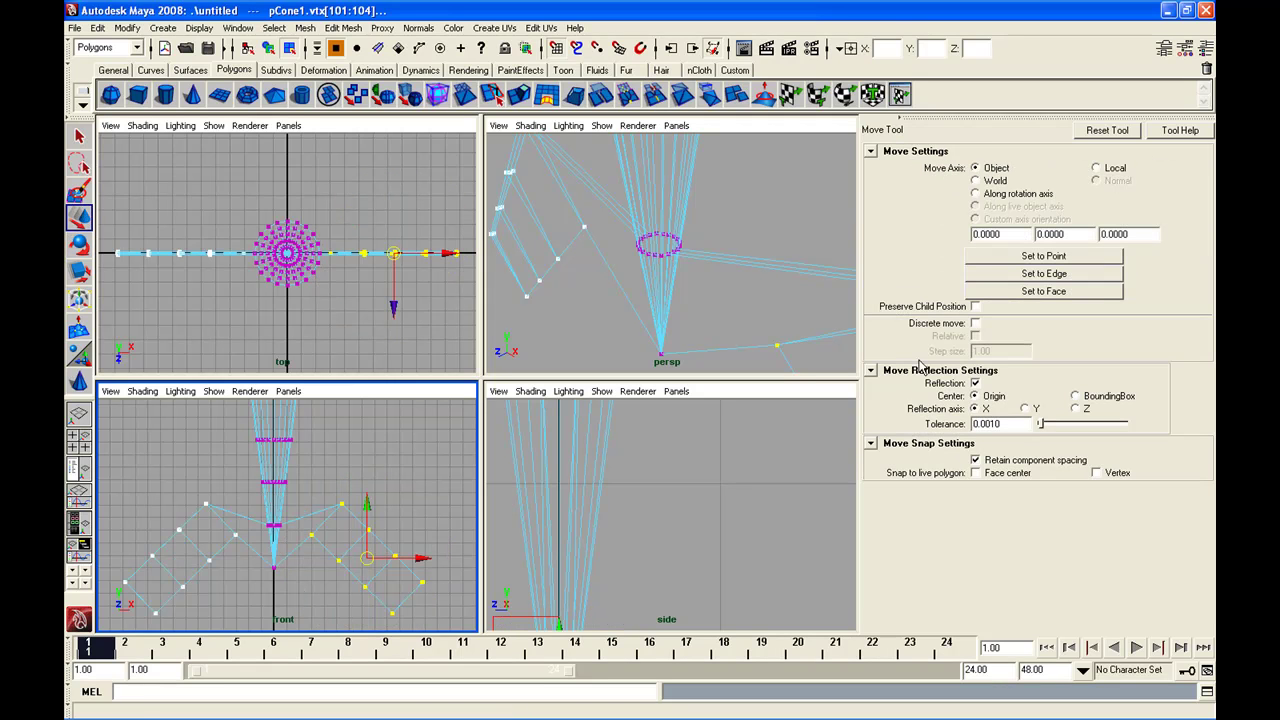
Lower the selected fin vertices with X reflection enabled for moving
click(975, 384)
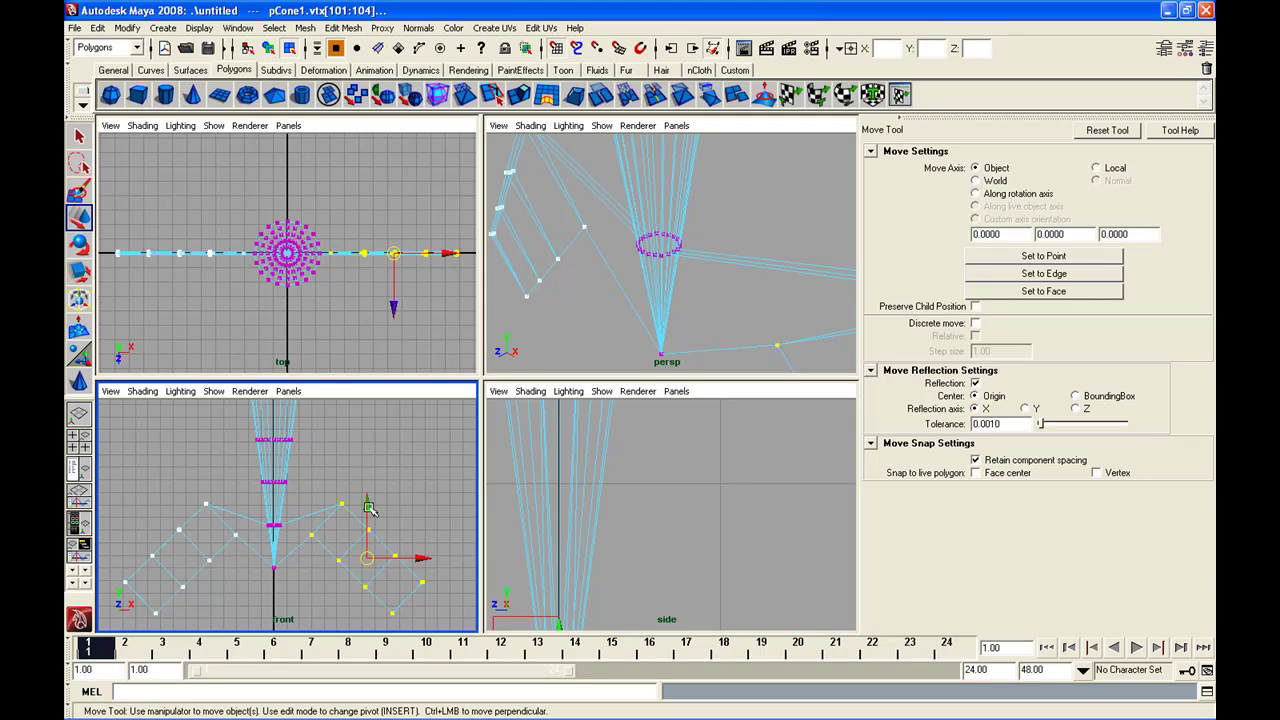
drag(368, 508, 348, 602)
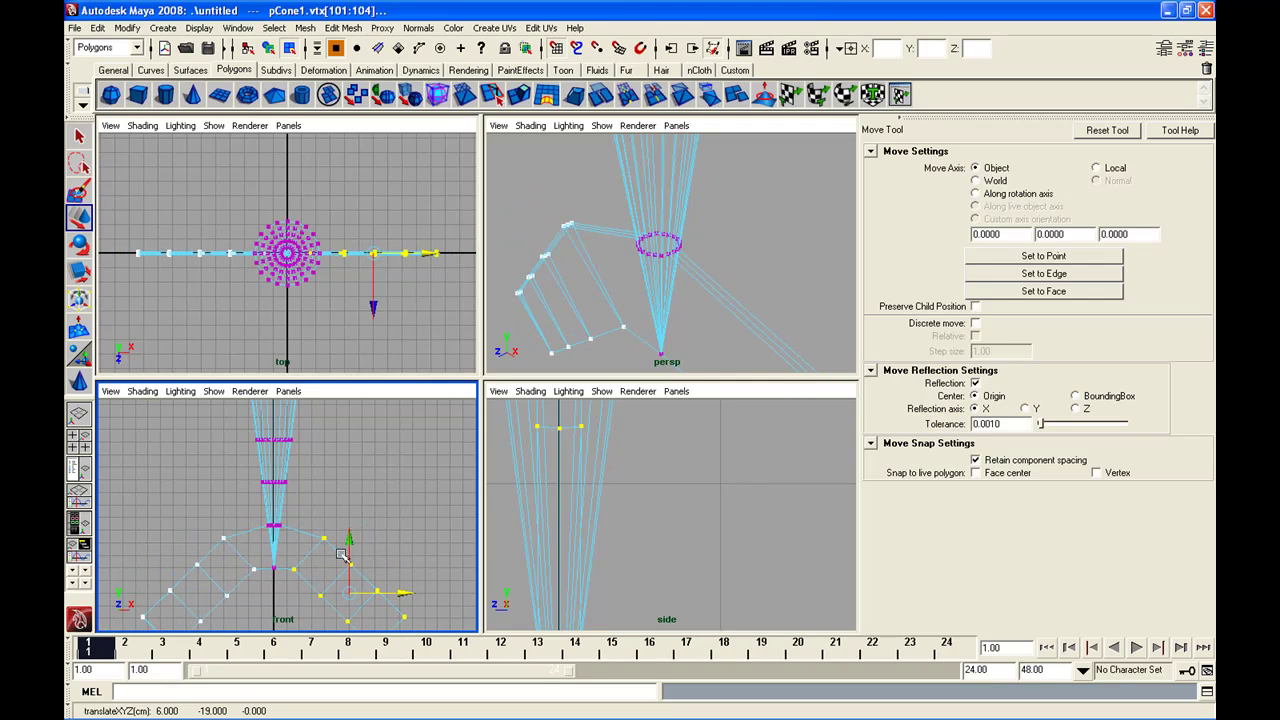
scroll(392, 521, down, 1)
scroll(392, 521, down, 1)
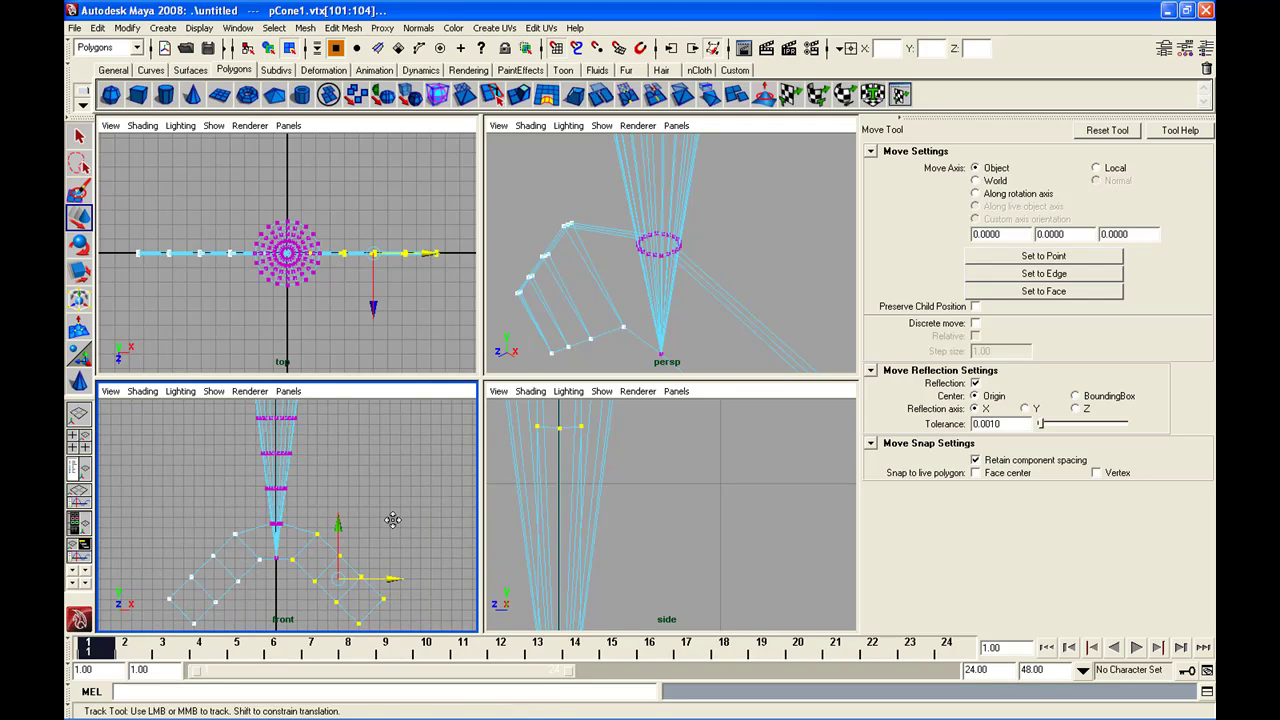
alt+middle_drag(392, 521, 382, 446)
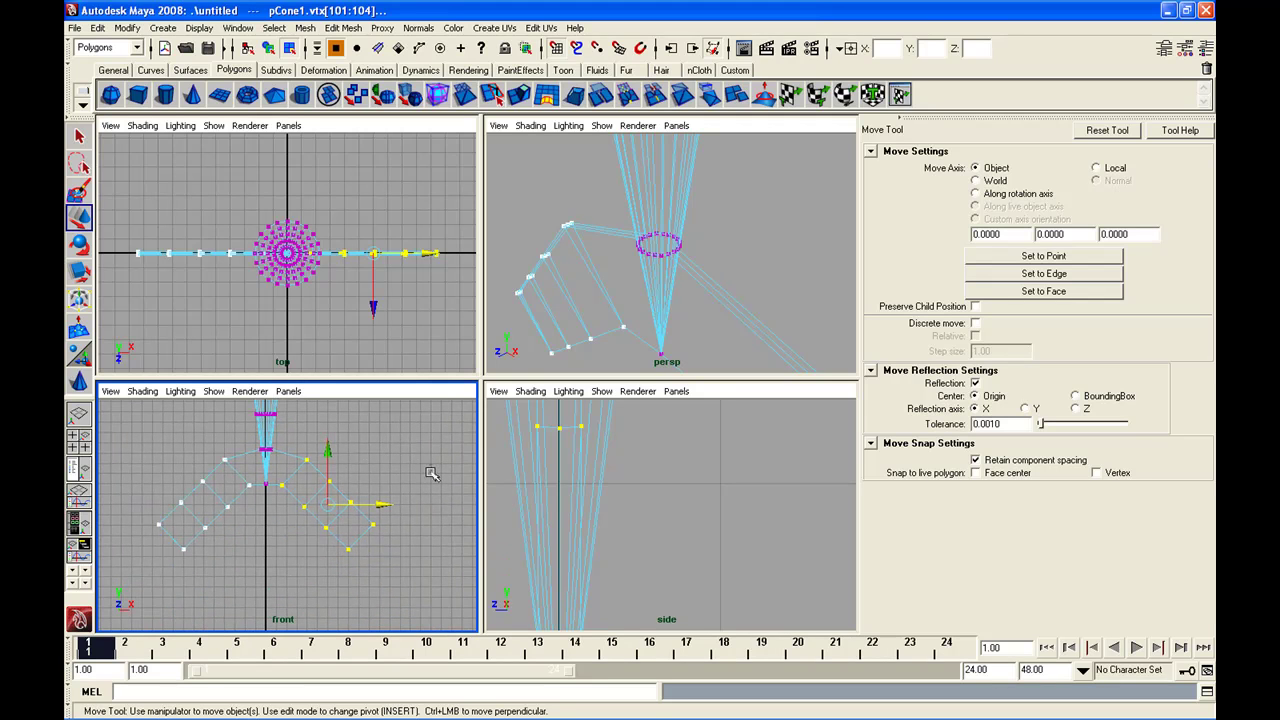
Select the next fin vertex group and move it down and outward to about X 6.69, Y -19.54
drag(432, 463, 300, 572)
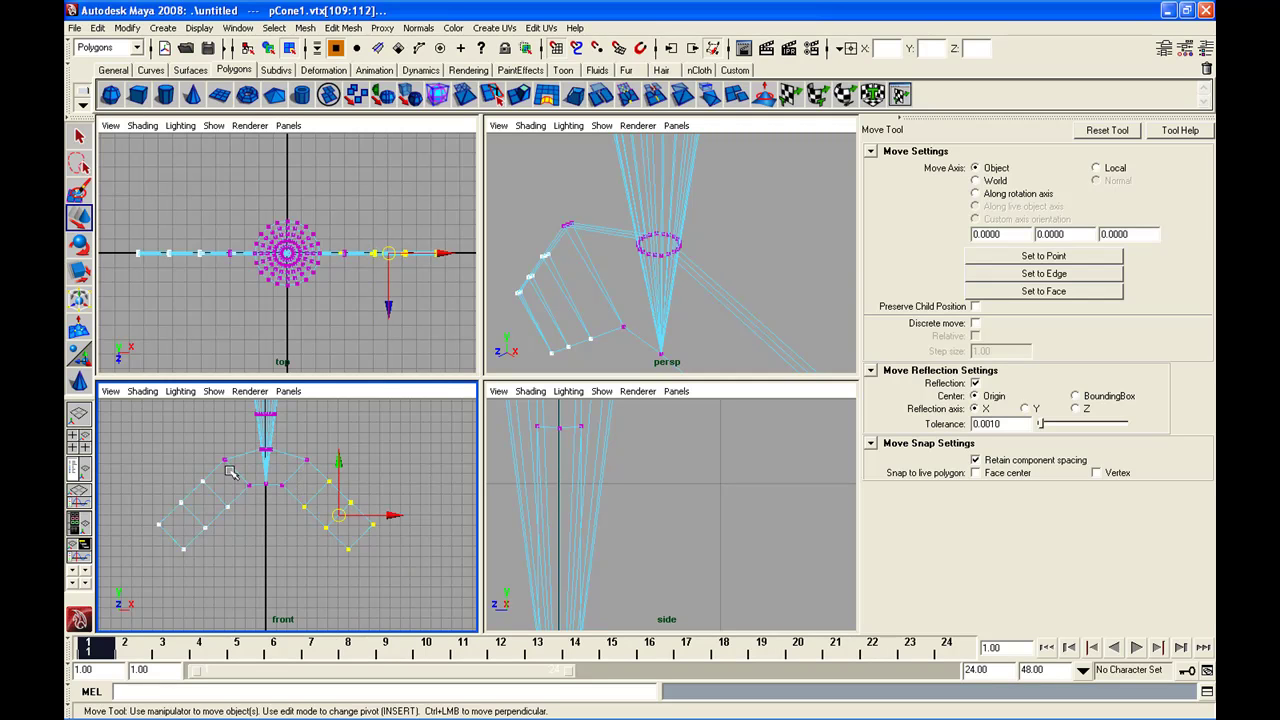
drag(341, 517, 338, 503)
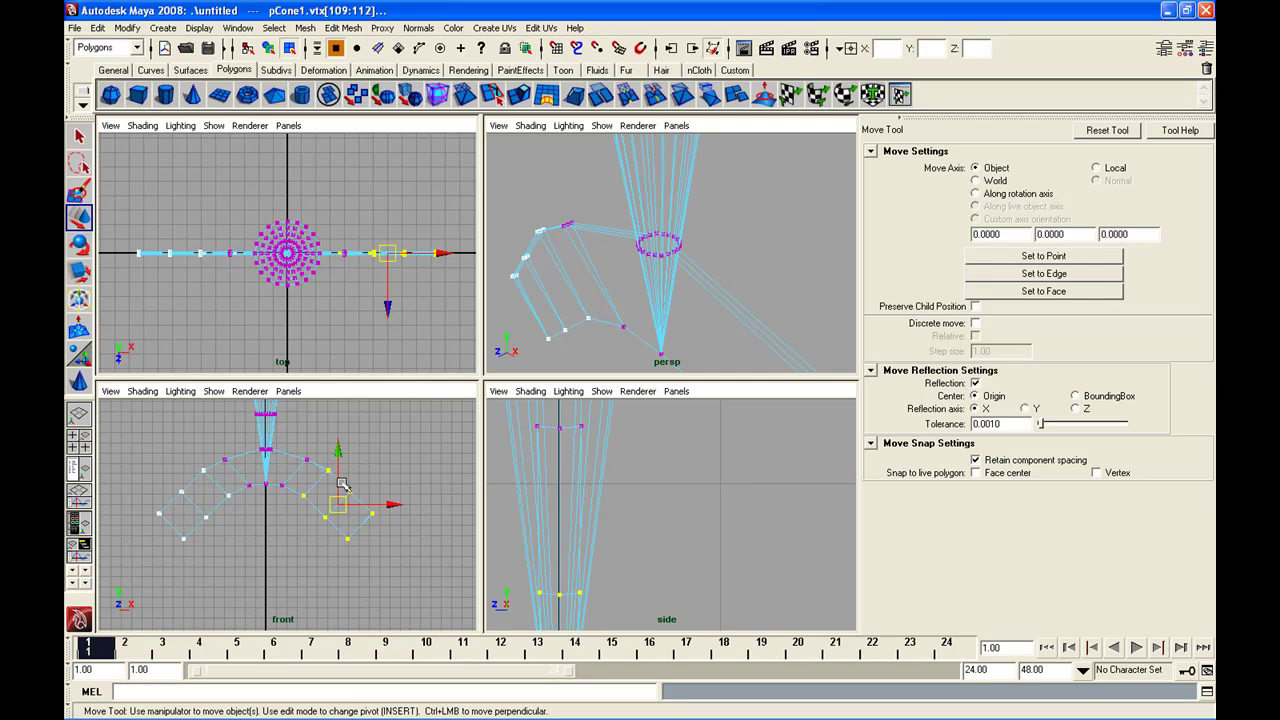
drag(341, 511, 340, 510)
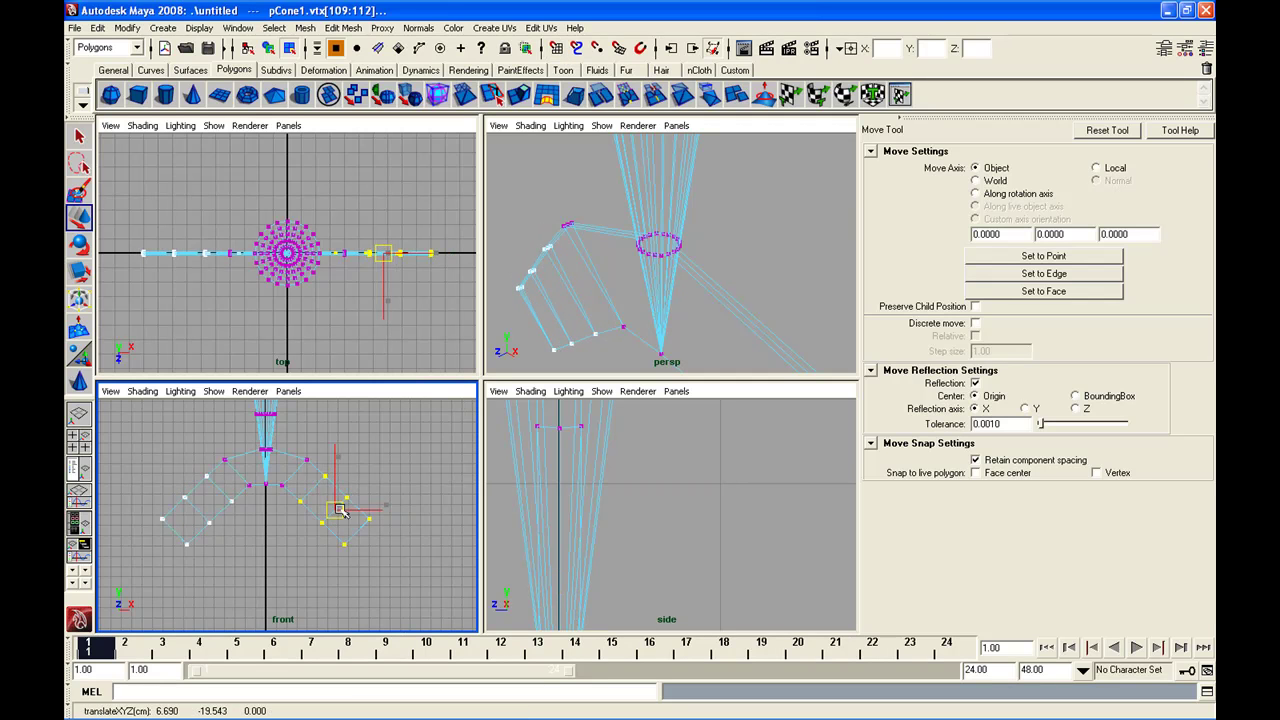
click(79, 247)
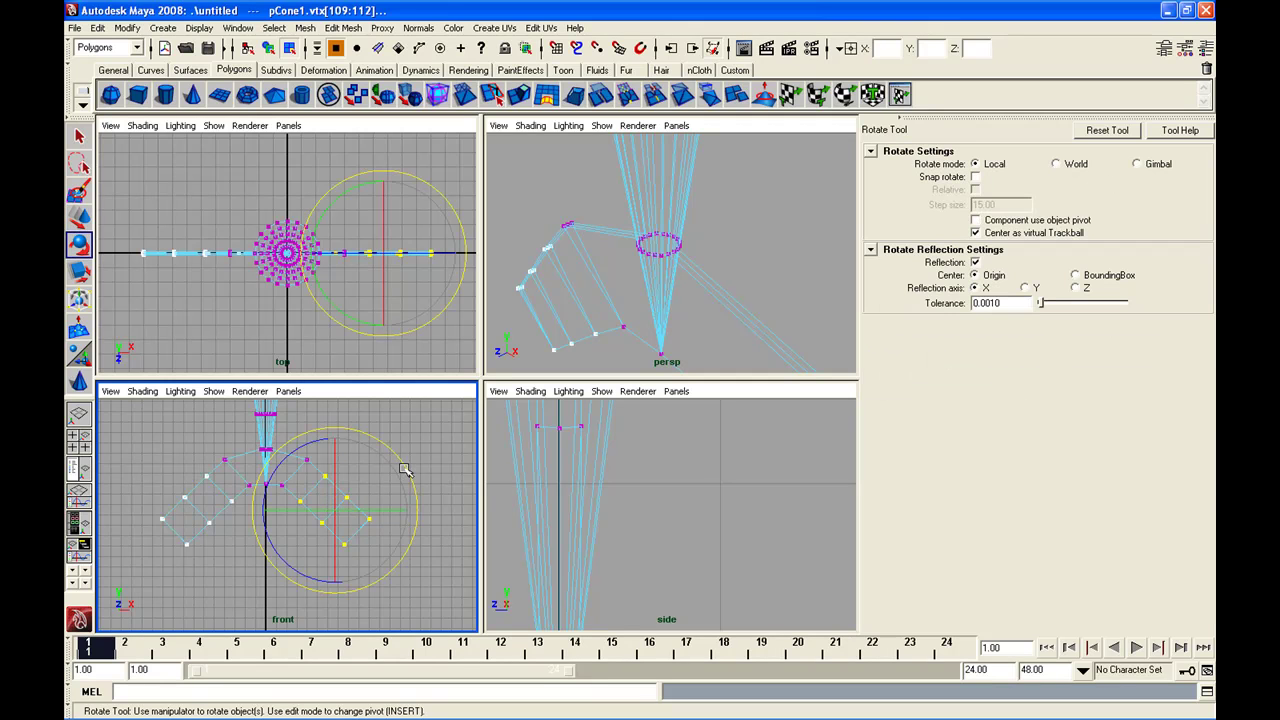
Rotate the selected fin vertices slightly, then scale the next ring wider along X
drag(409, 472, 332, 518)
click(79, 217)
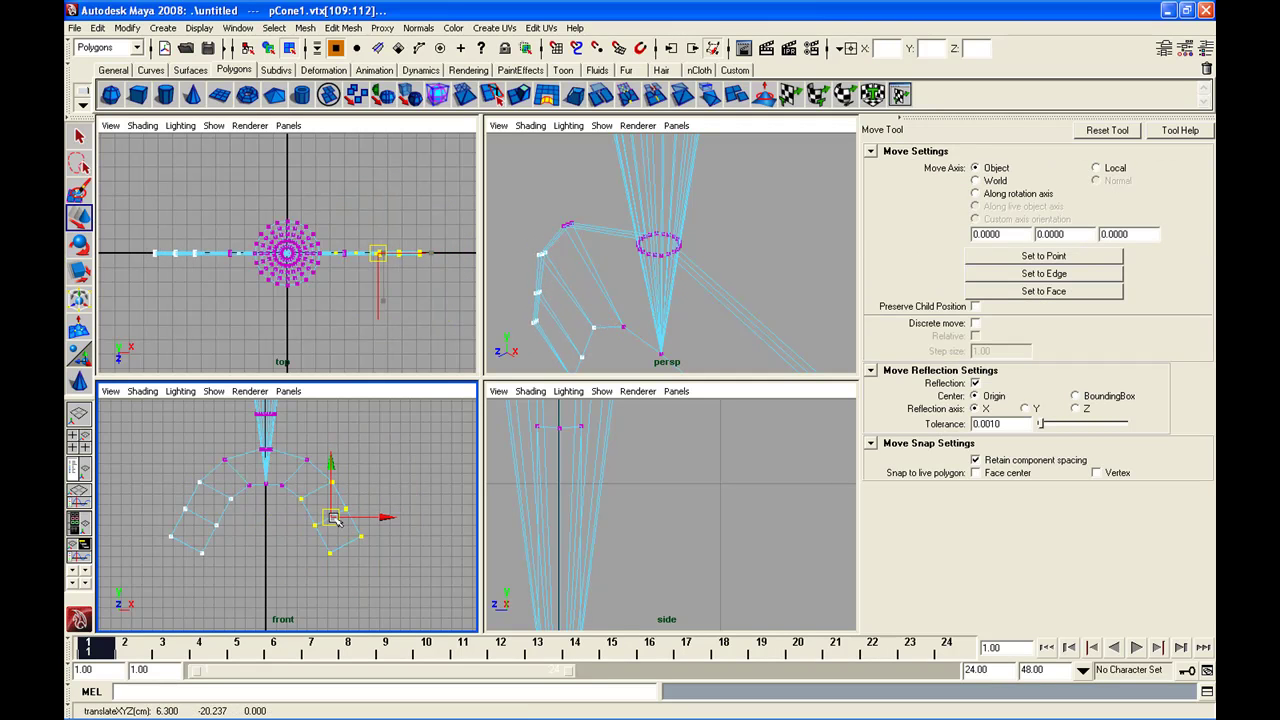
click(80, 272)
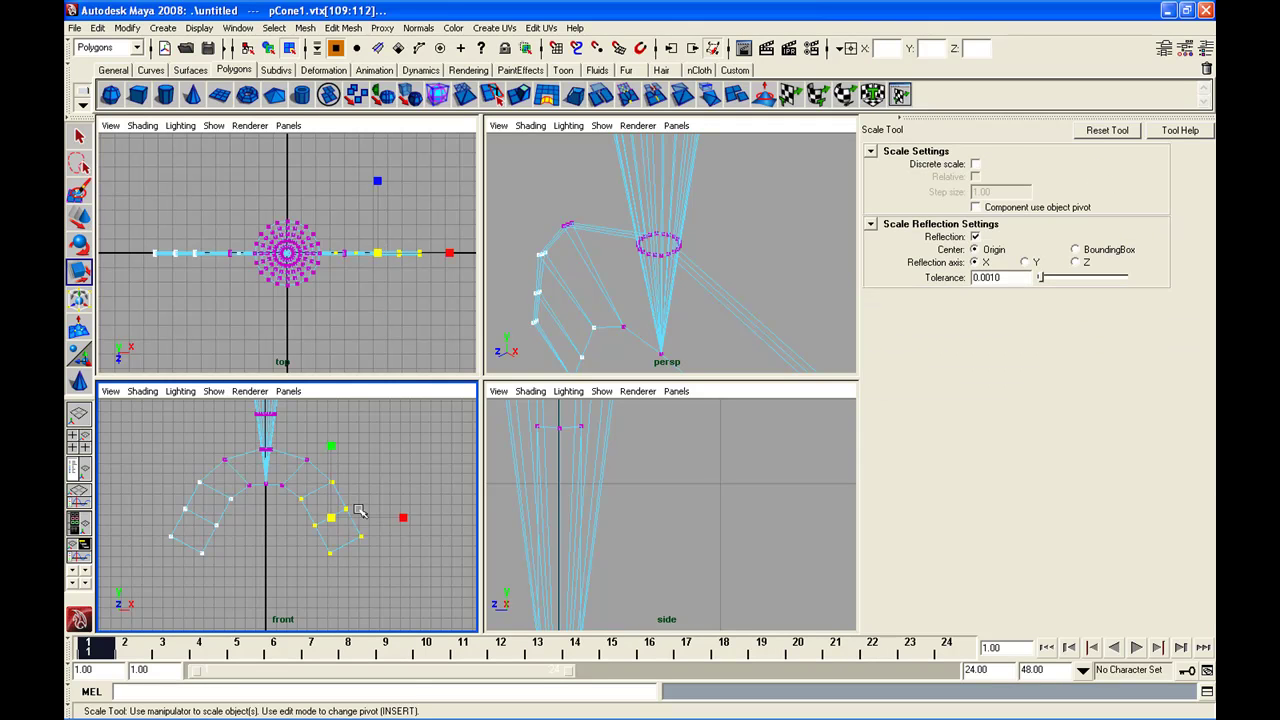
drag(331, 519, 334, 521)
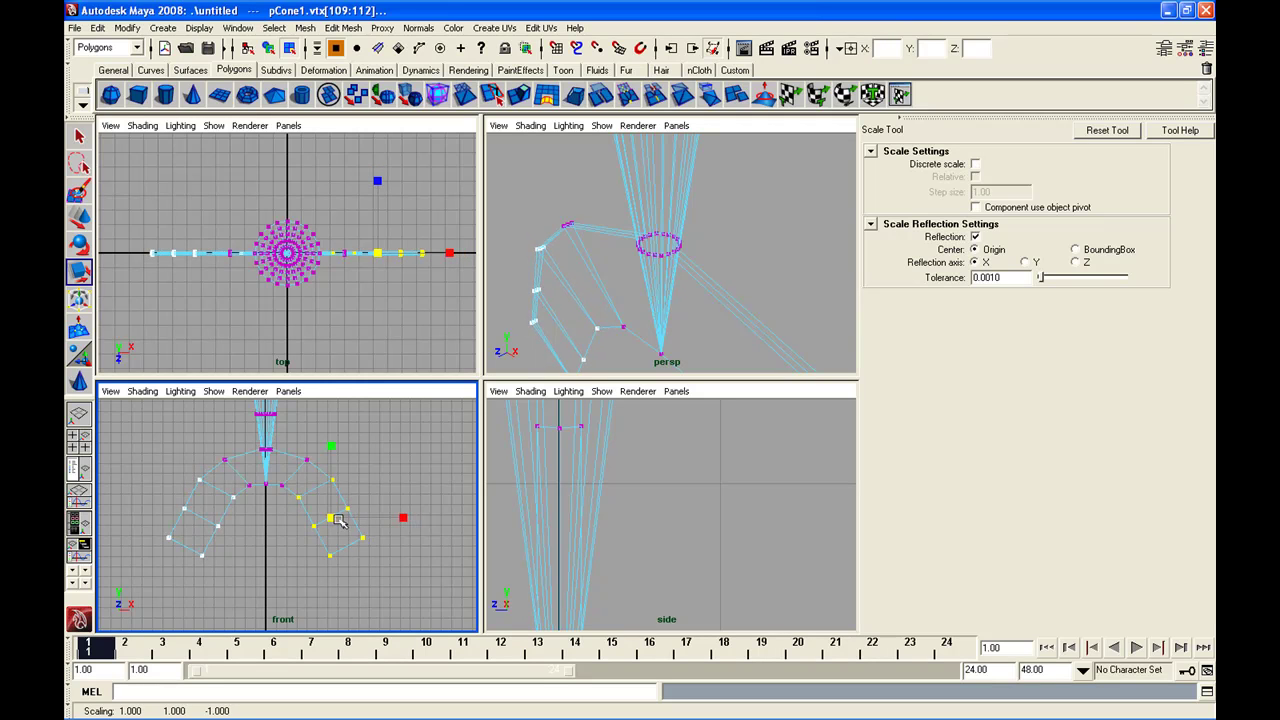
click(404, 518)
key(ctrl+z)
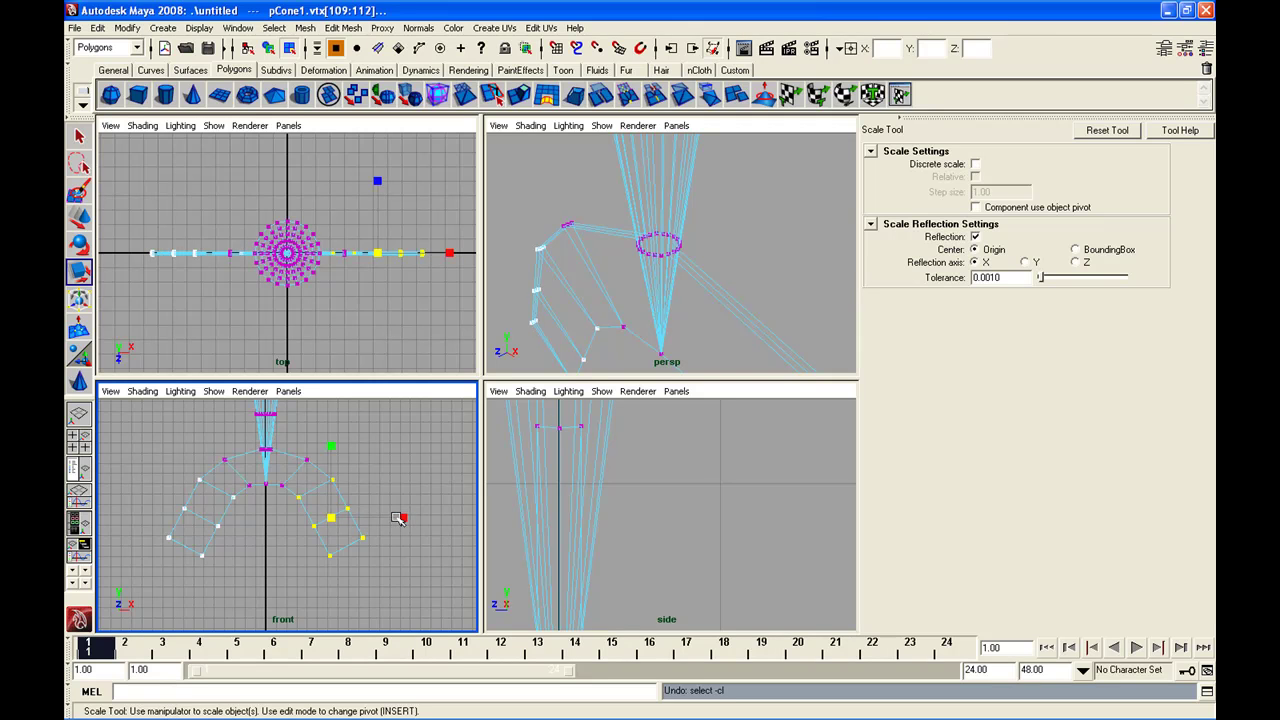
click(402, 518)
key(ctrl+z)
drag(402, 518, 298, 571)
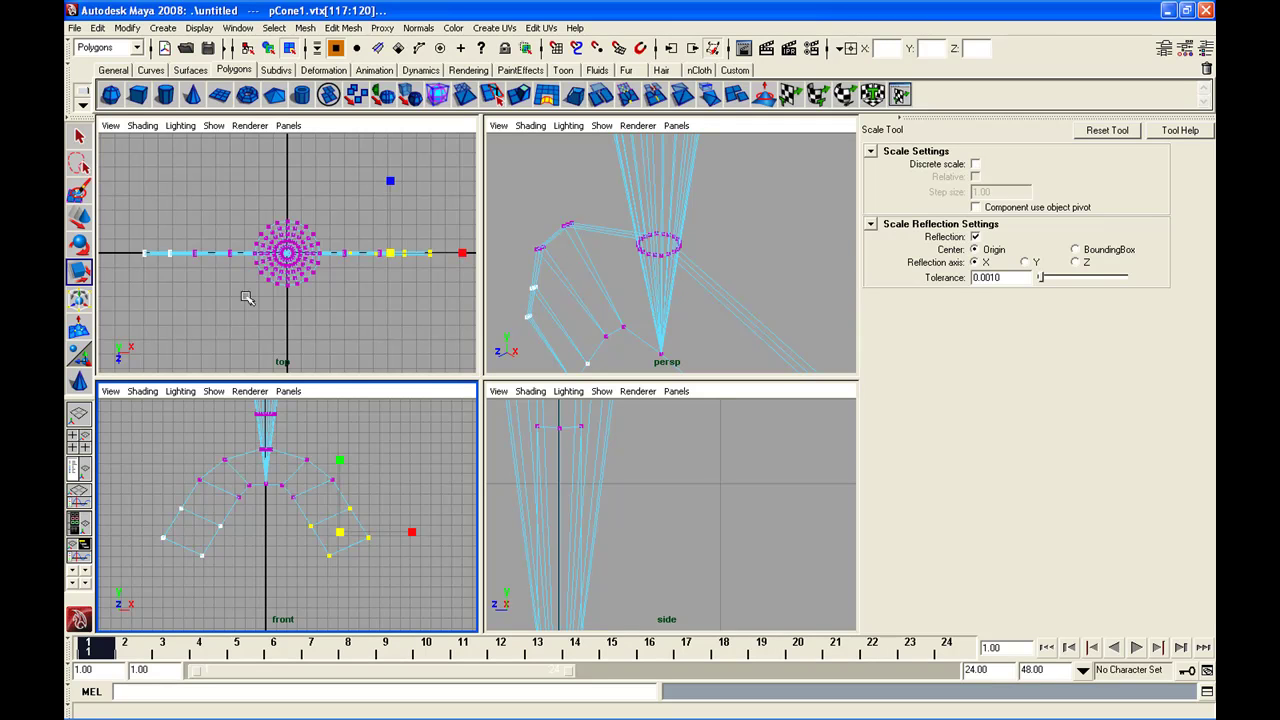
Rotate the outer fin vertices further and shift them left to about X 5.616, Y -20.314
click(79, 244)
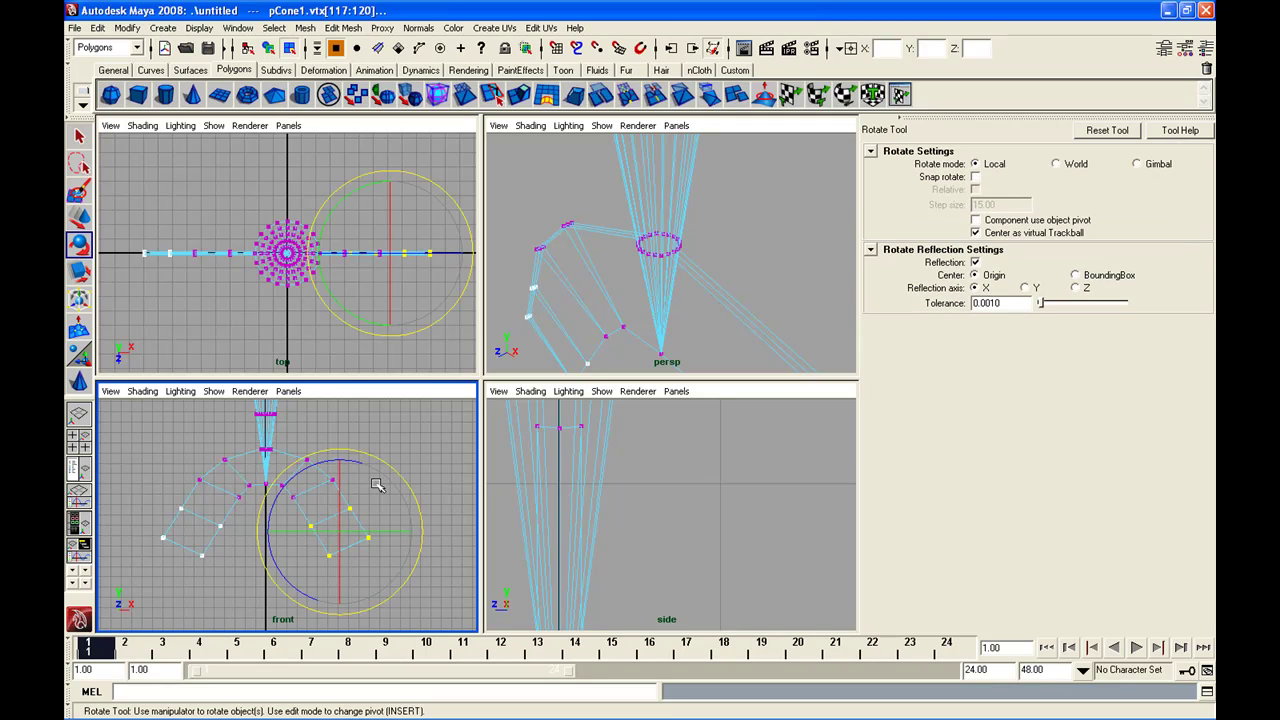
drag(402, 476, 409, 490)
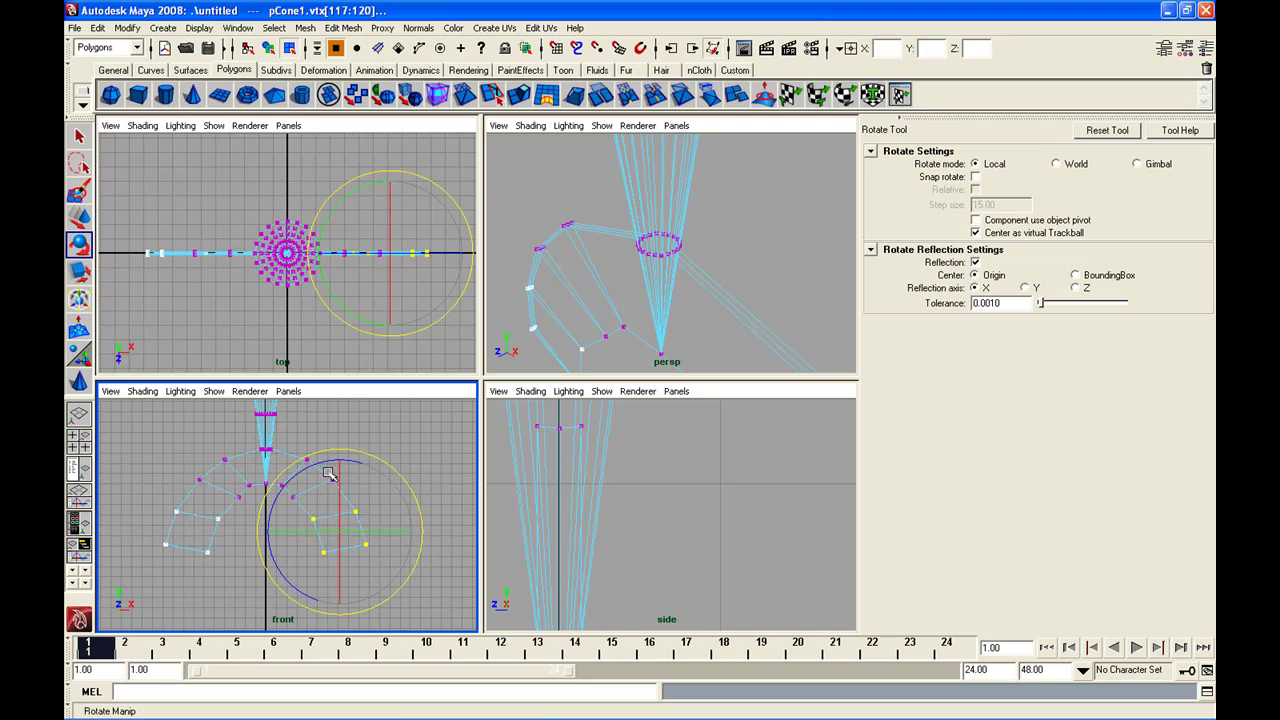
click(79, 216)
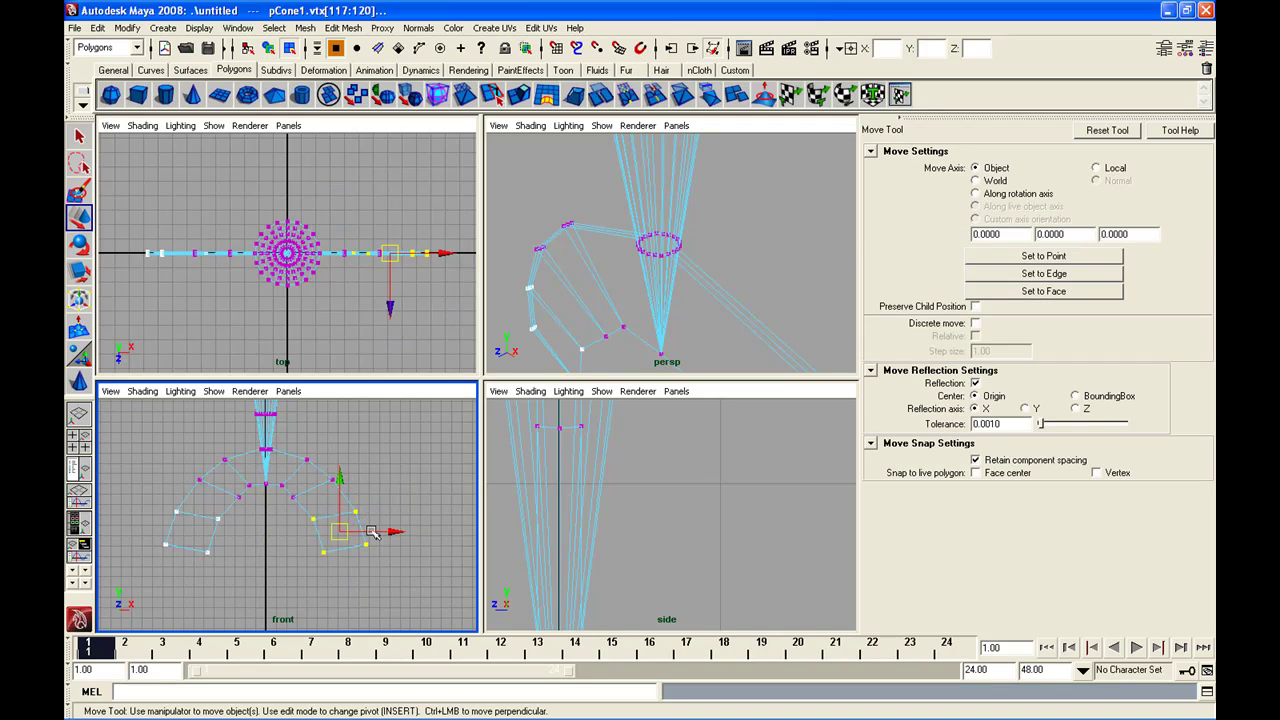
drag(360, 531, 330, 466)
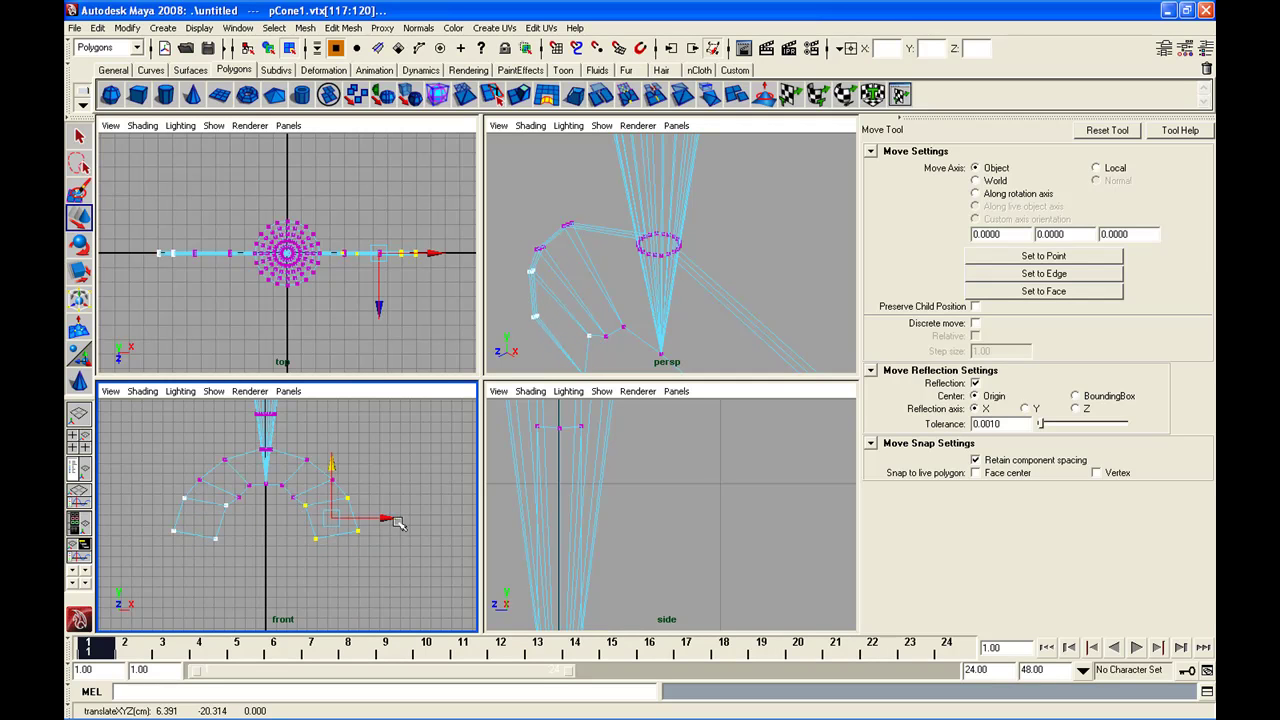
drag(386, 519, 294, 583)
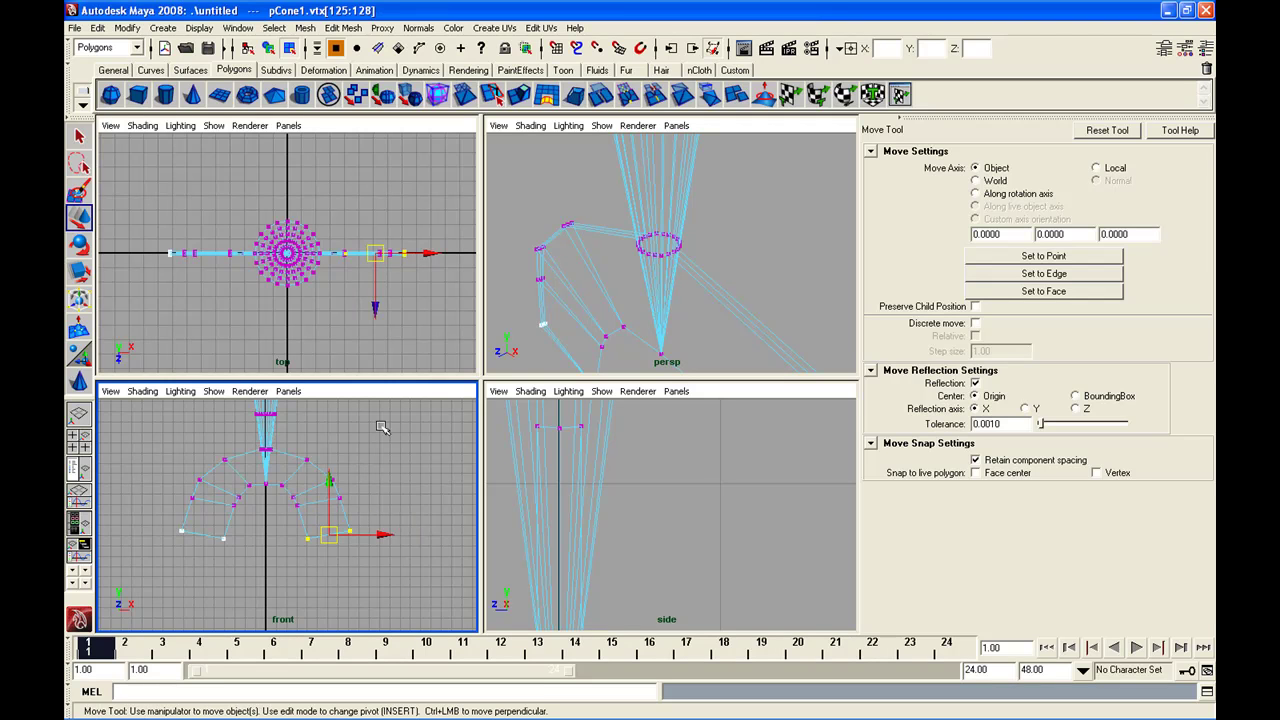
Merge each fin's tip vertices to centre and slide the merged tip to about X -5.904
click(309, 30)
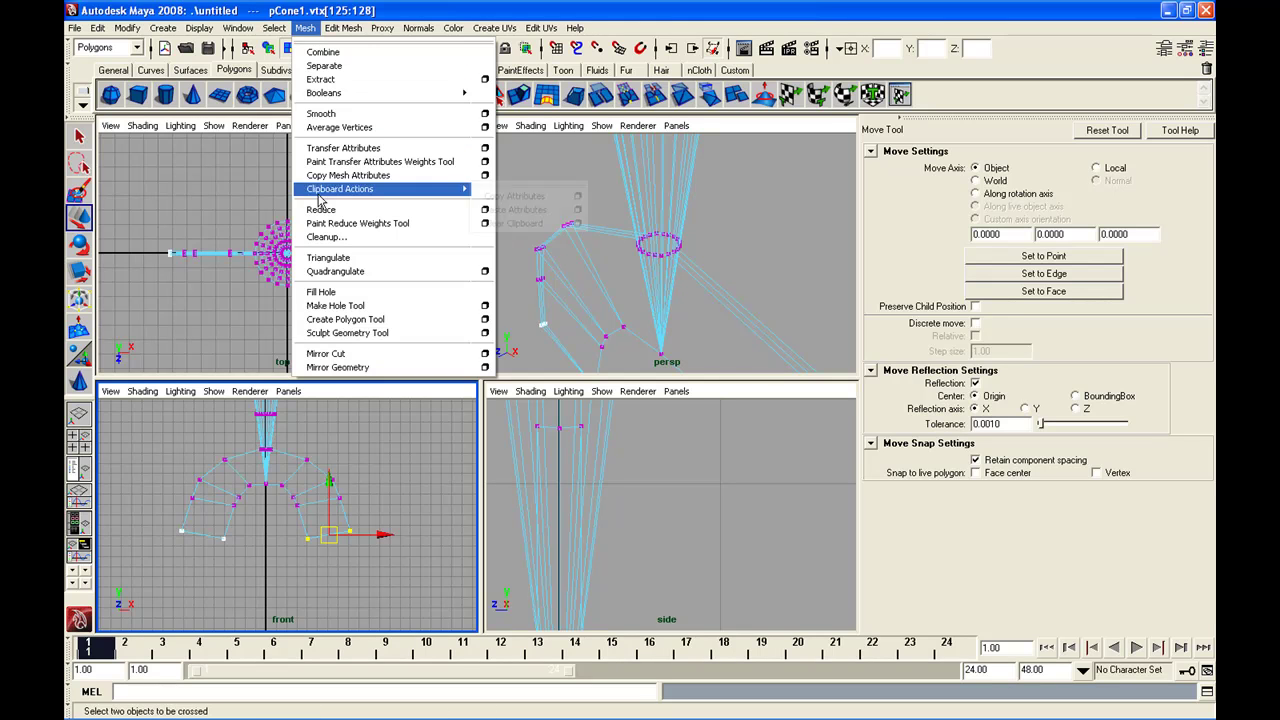
mouse_move(358, 36)
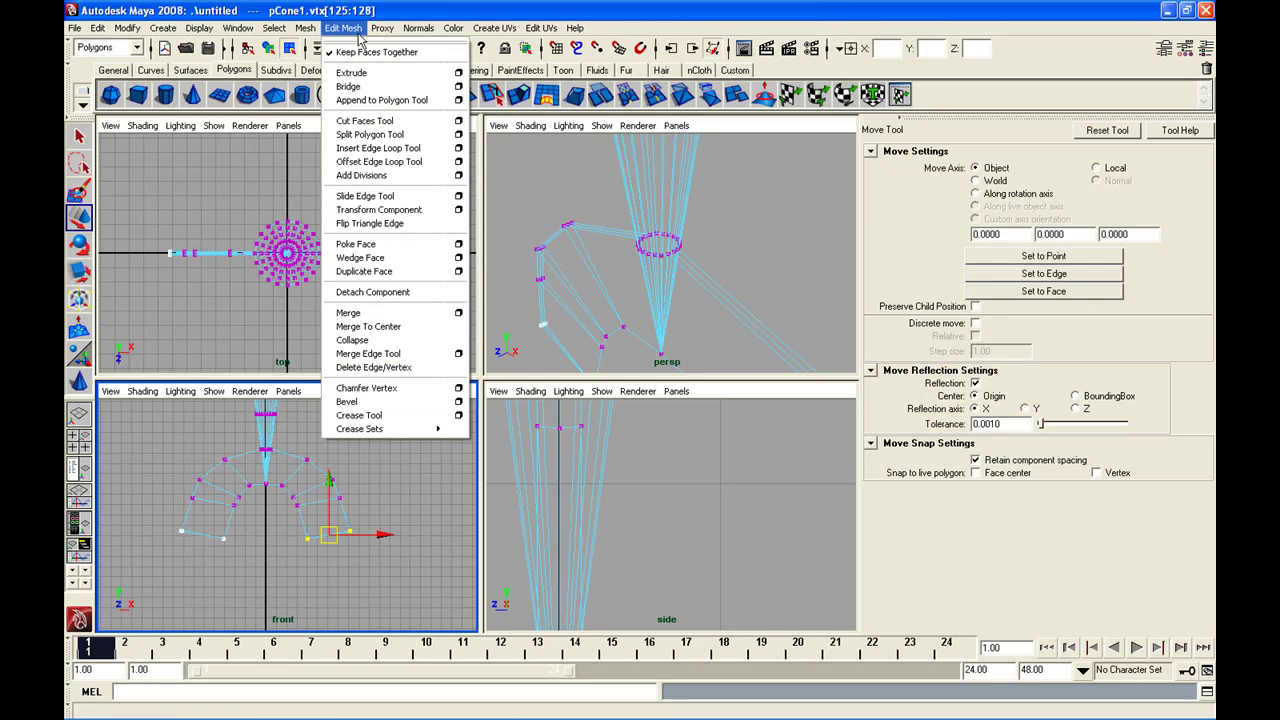
click(378, 327)
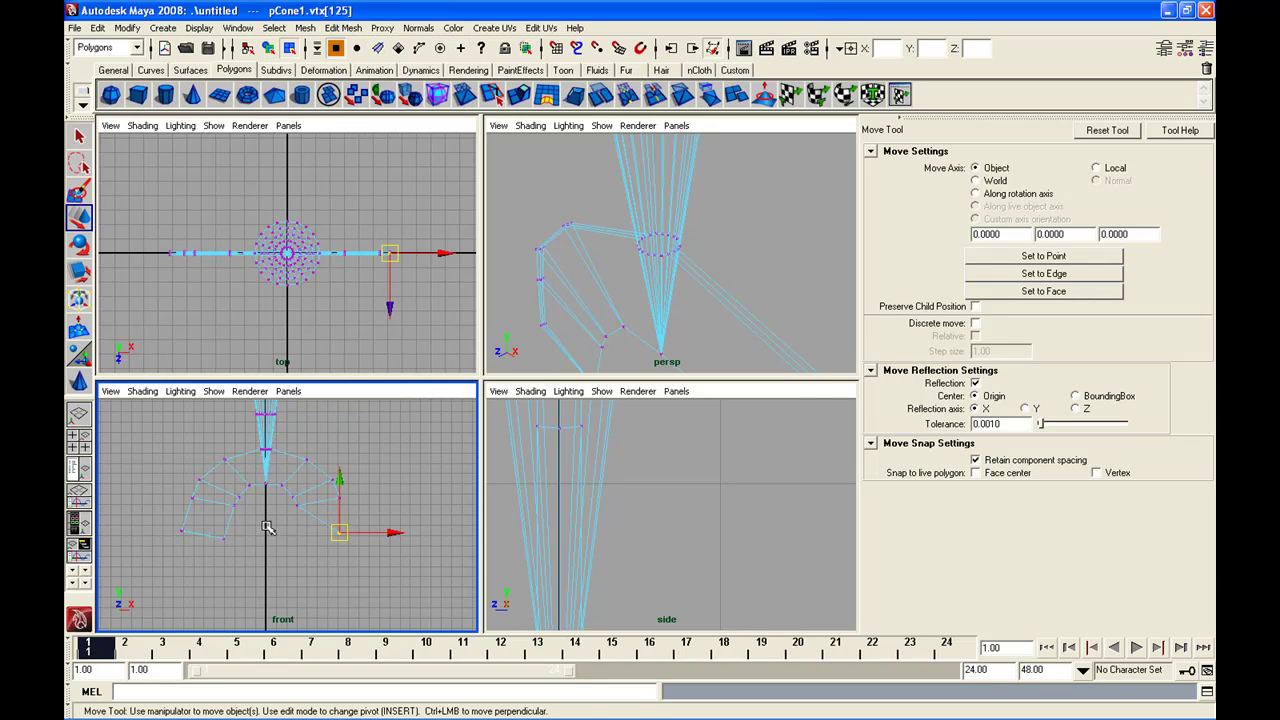
key(ctrl+z)
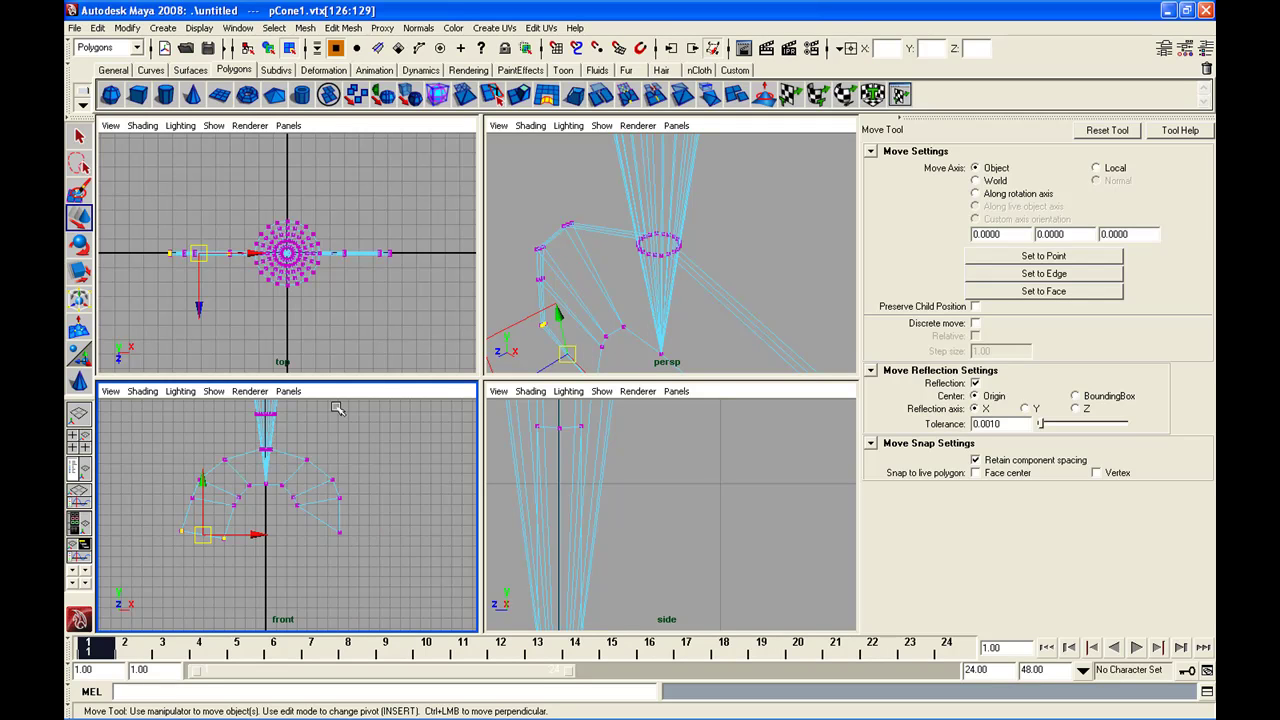
click(347, 28)
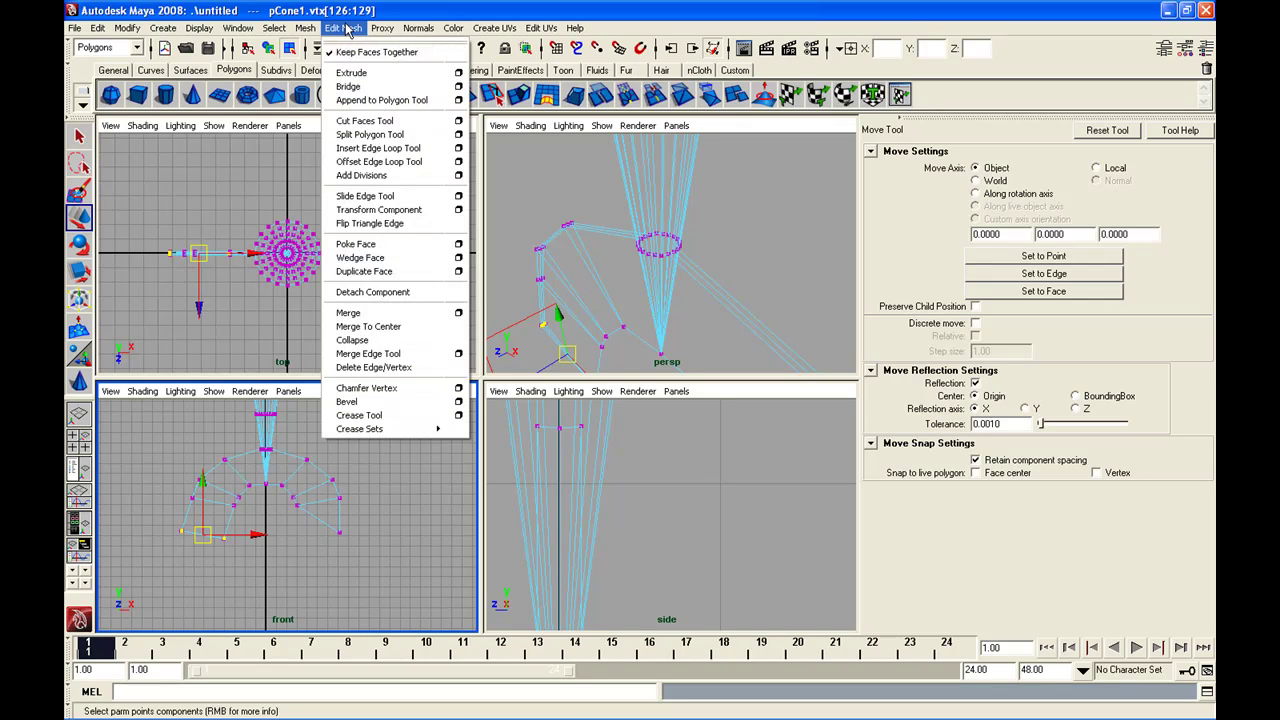
click(365, 327)
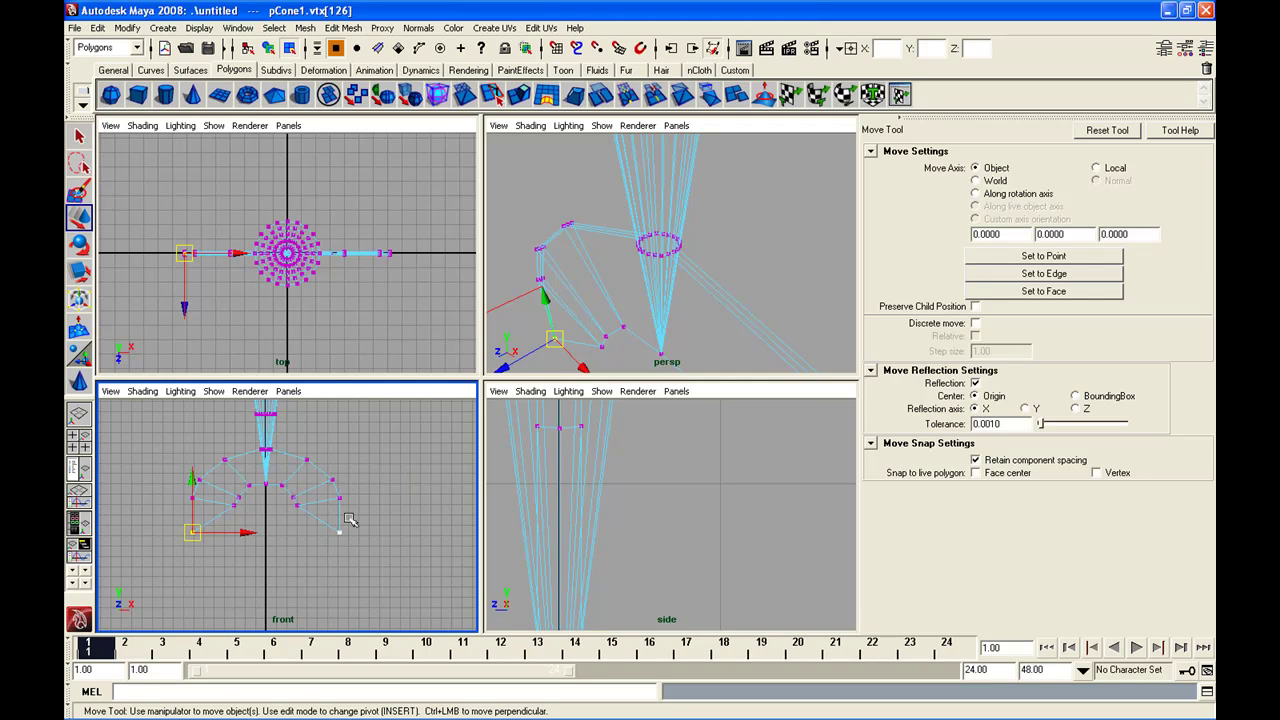
drag(245, 531, 255, 532)
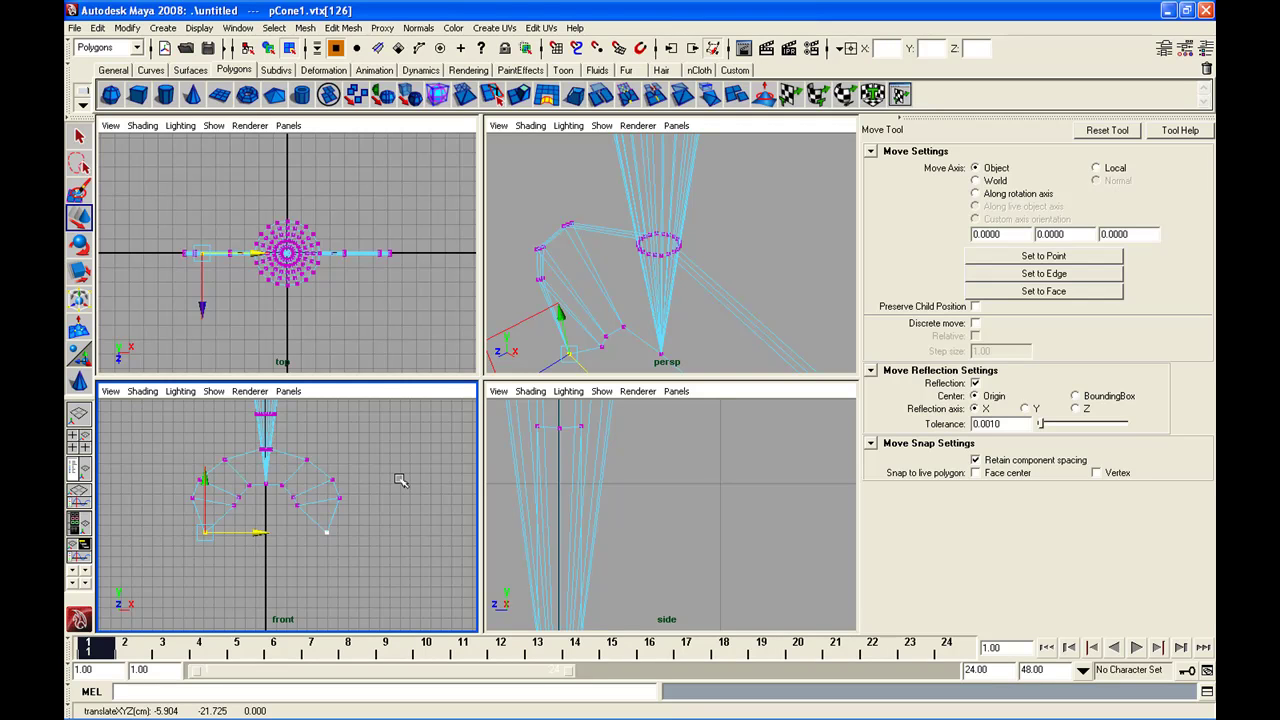
Dolly out and orbit the front and perspective views to frame the whole curled tail fluke
alt+right_drag(400, 481, 155, 438)
alt+drag(689, 269, 675, 285)
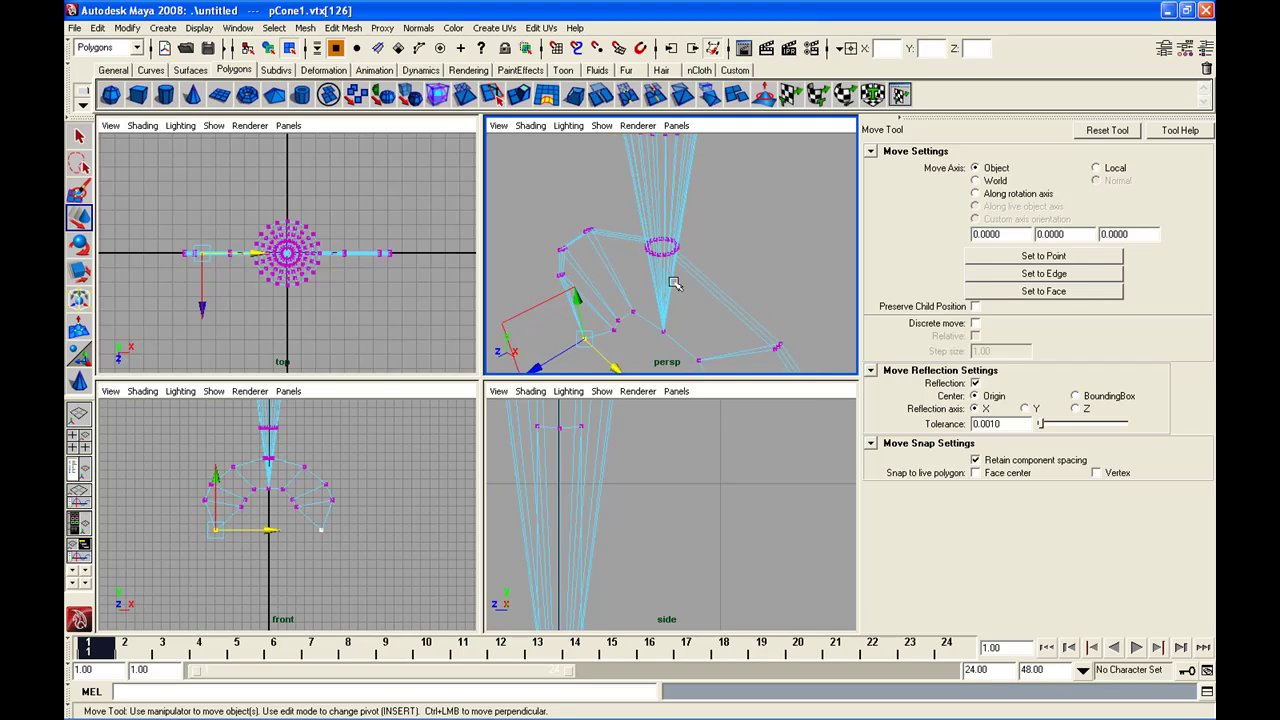
alt+right_drag(675, 285, 672, 325)
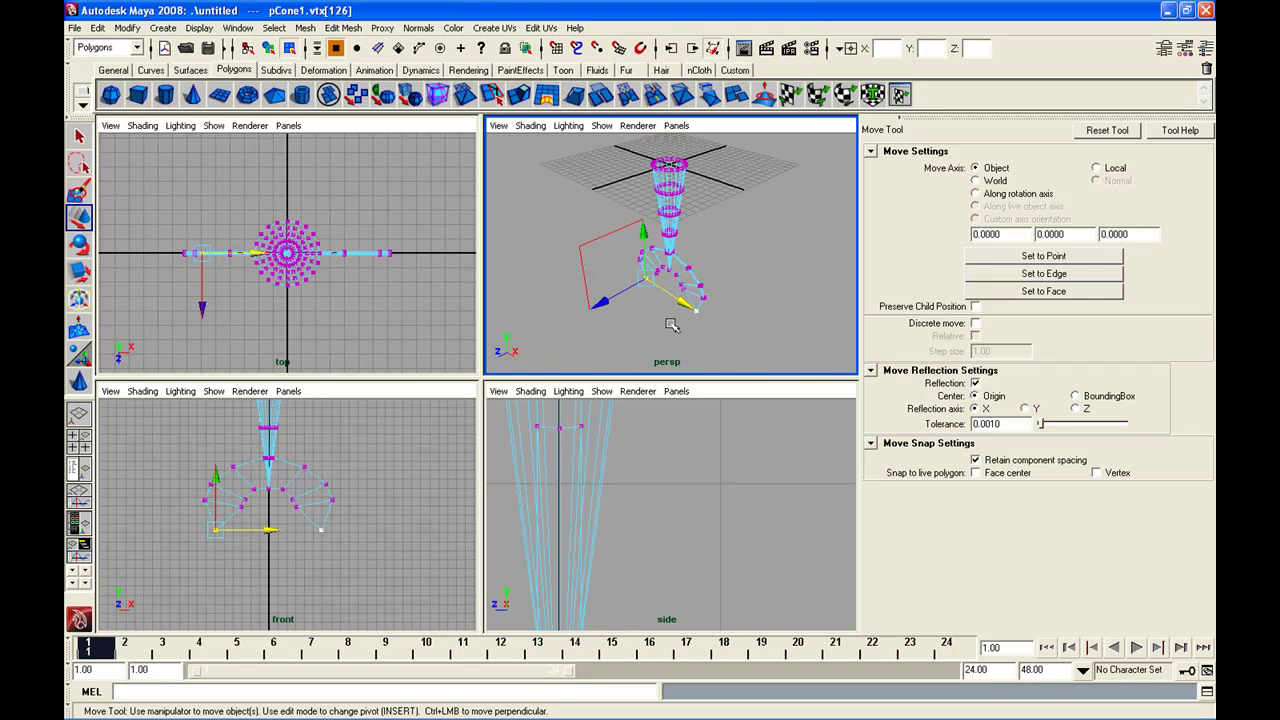
alt+drag(743, 290, 590, 255)
Nudge the merged fin-tip vertex toward the centre line, to about X -5.919, Y -21.725
click(390, 330)
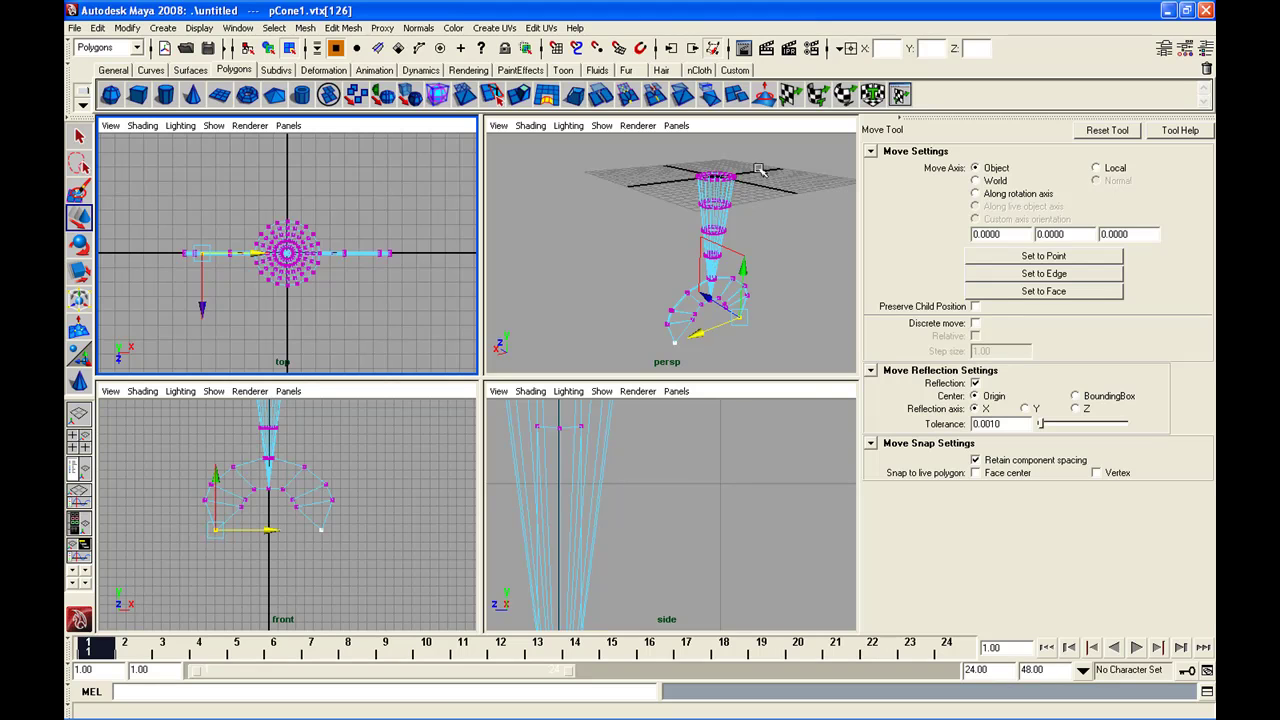
mouse_move(765, 204)
middle_down()
mouse_move(717, 240)
mouse_move(766, 212)
middle_up()
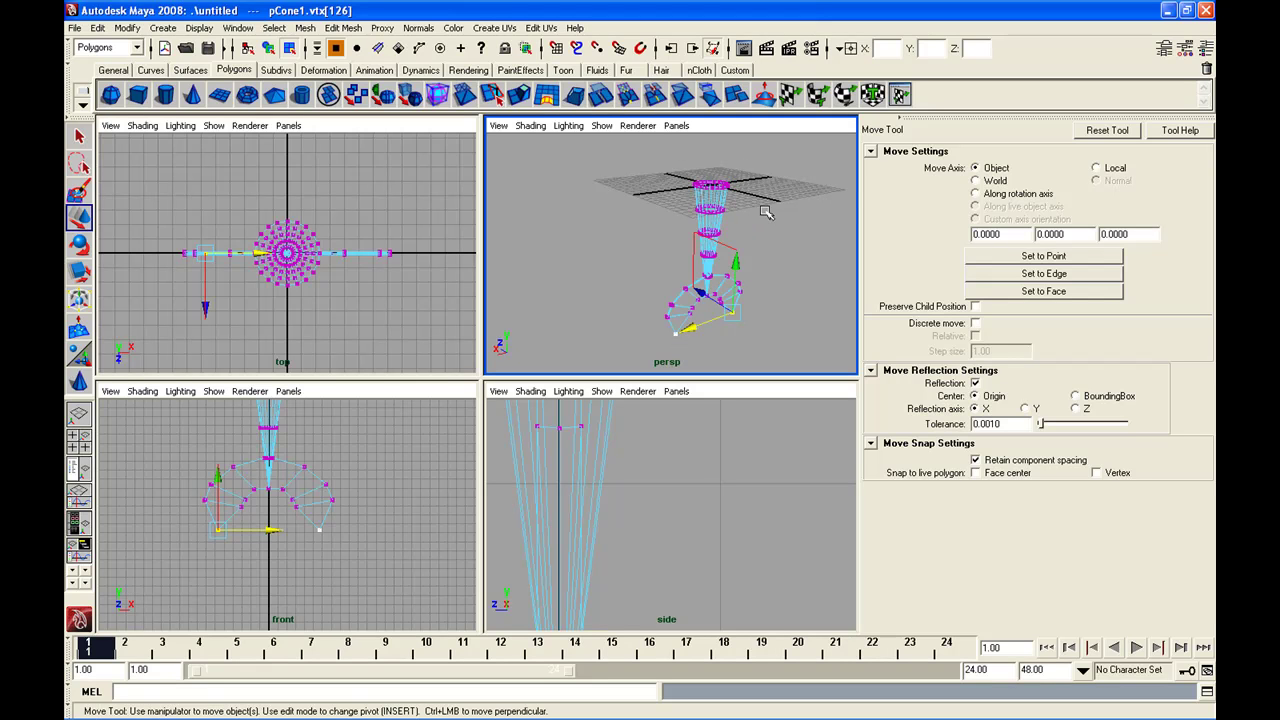